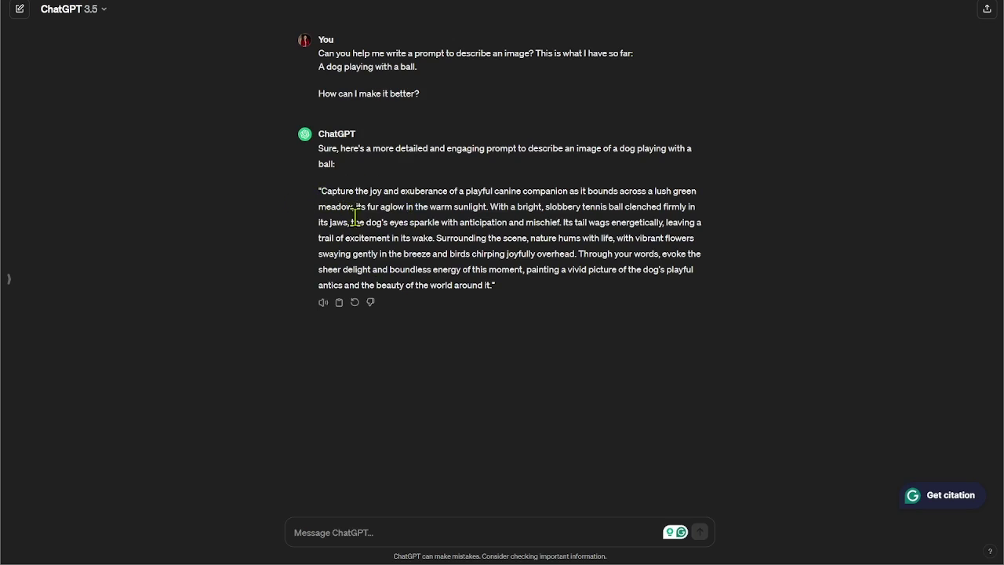
Step: Highlight a passage of the suggested dog prompt, then scroll to the permutation example
{"action": "left_click_drag", "start_coordinate": [352, 222], "coordinate": [553, 238]}
{"action": "left_click", "coordinate": [551, 236]}
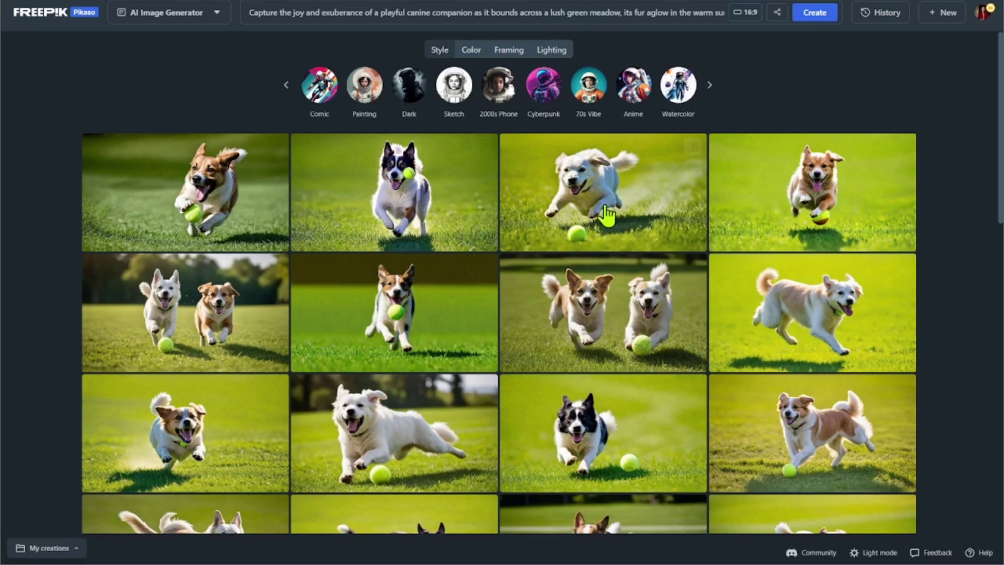
{"action": "scroll", "coordinate": [606, 278], "scroll_direction": "down", "scroll_amount": 2}
{"action": "scroll", "coordinate": [606, 279], "scroll_direction": "down", "scroll_amount": 3}
{"action": "scroll", "coordinate": [606, 279], "scroll_direction": "up", "scroll_amount": 5}
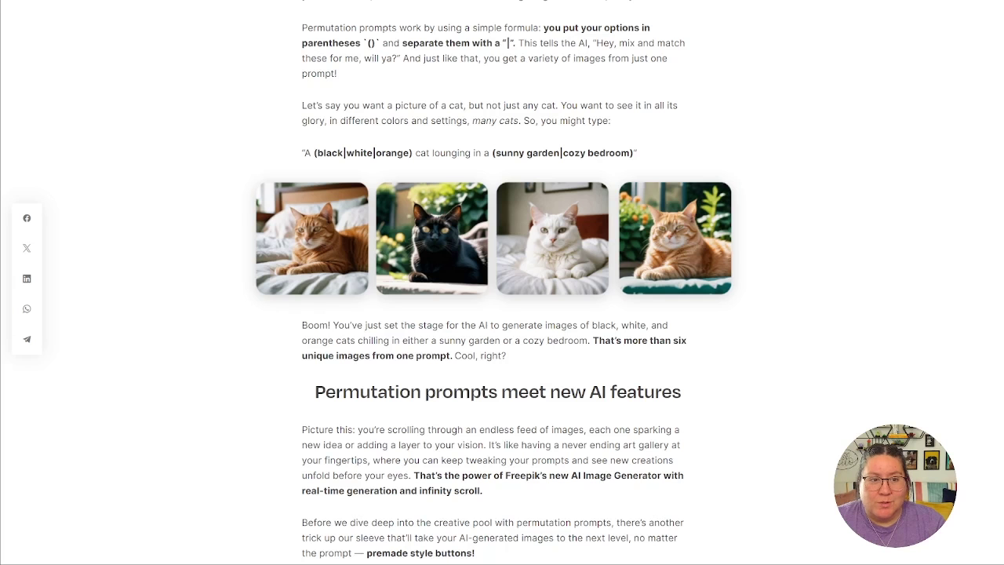
Step: Highlight the permutation prompt and its (black|white|orange) and (sunny garden|cozy bedroom) option groups
{"action": "left_click_drag", "start_coordinate": [309, 153], "coordinate": [652, 157]}
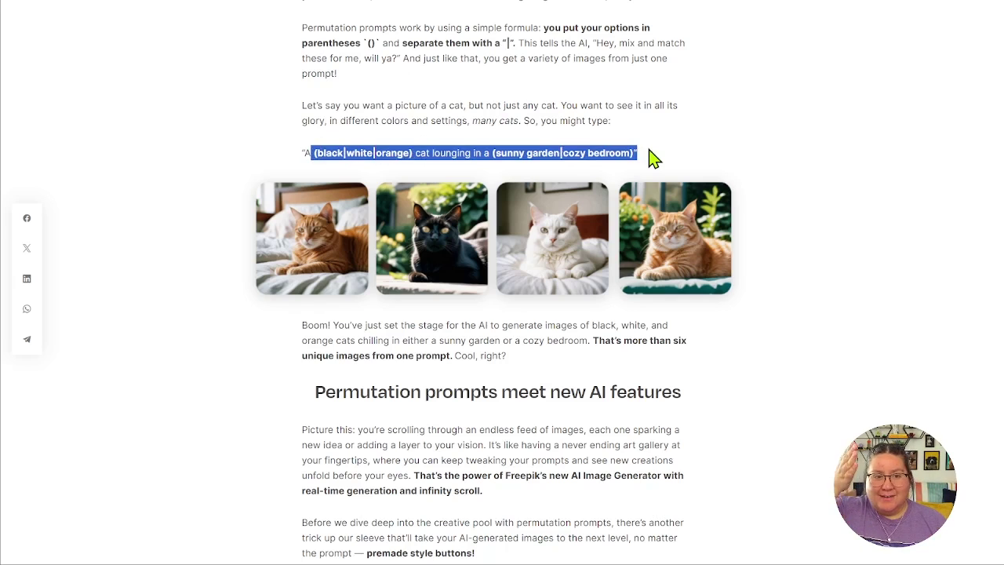
{"action": "left_click", "coordinate": [651, 157]}
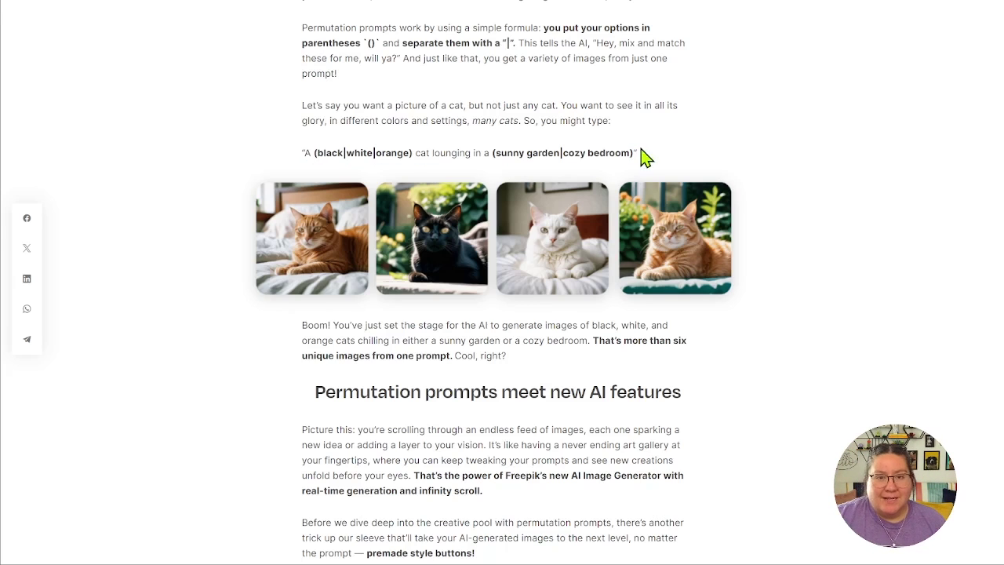
{"action": "left_click_drag", "start_coordinate": [312, 152], "coordinate": [413, 153]}
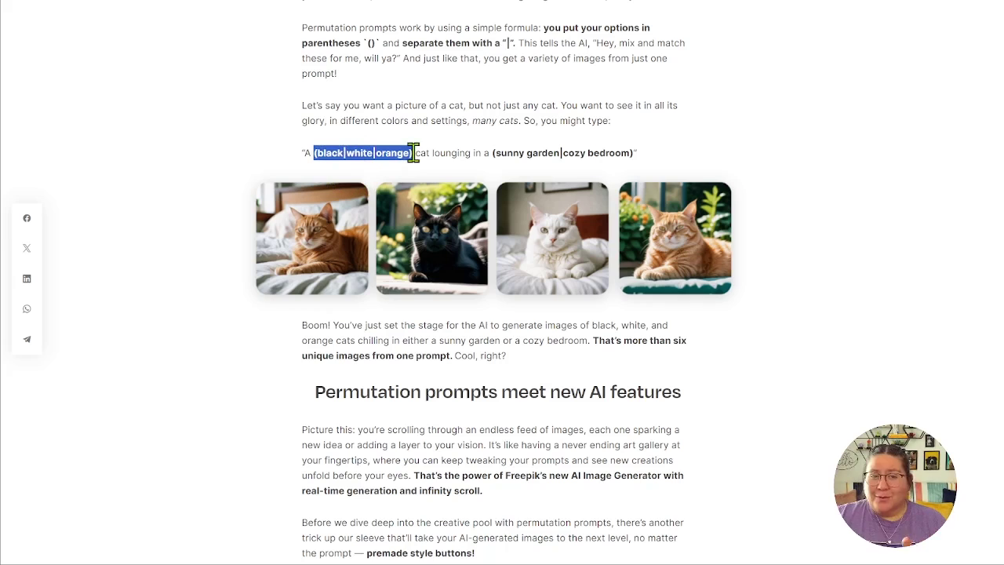
{"action": "left_click_drag", "start_coordinate": [494, 152], "coordinate": [632, 155]}
{"action": "left_click", "coordinate": [691, 165]}
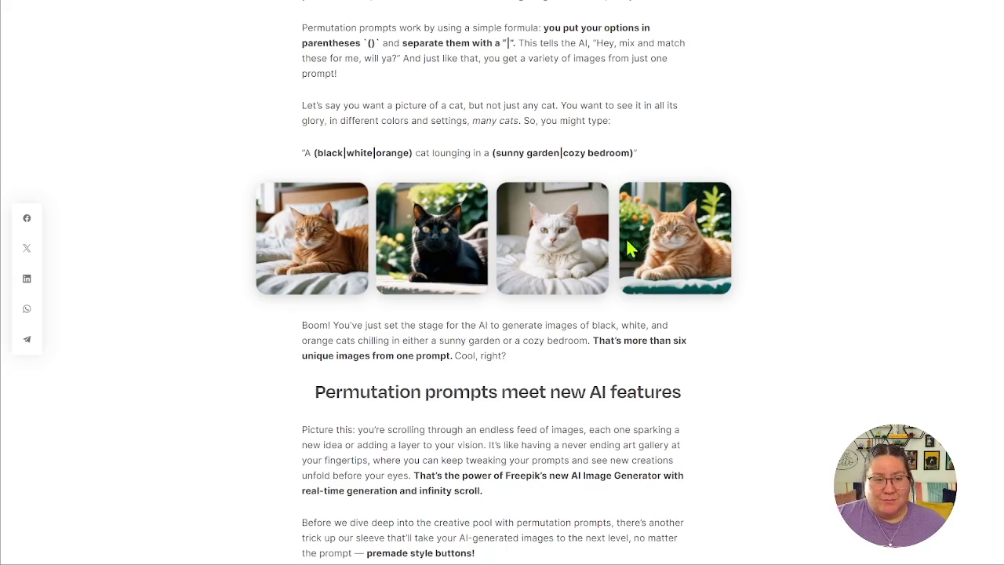
Step: Highlight the full example prompt line again, then just its cat colour options
{"action": "left_click_drag", "start_coordinate": [276, 156], "coordinate": [637, 151]}
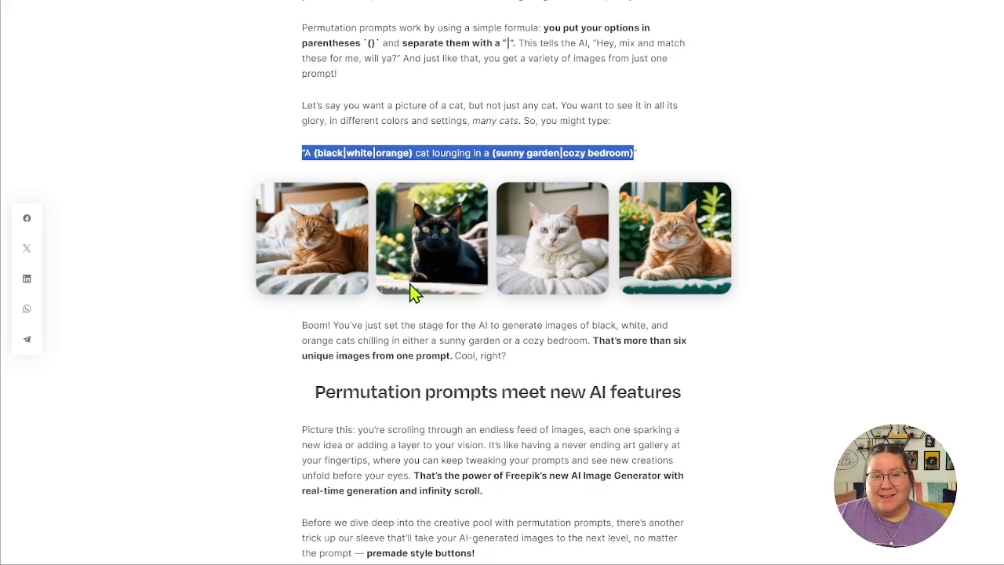
{"action": "left_click", "coordinate": [621, 153]}
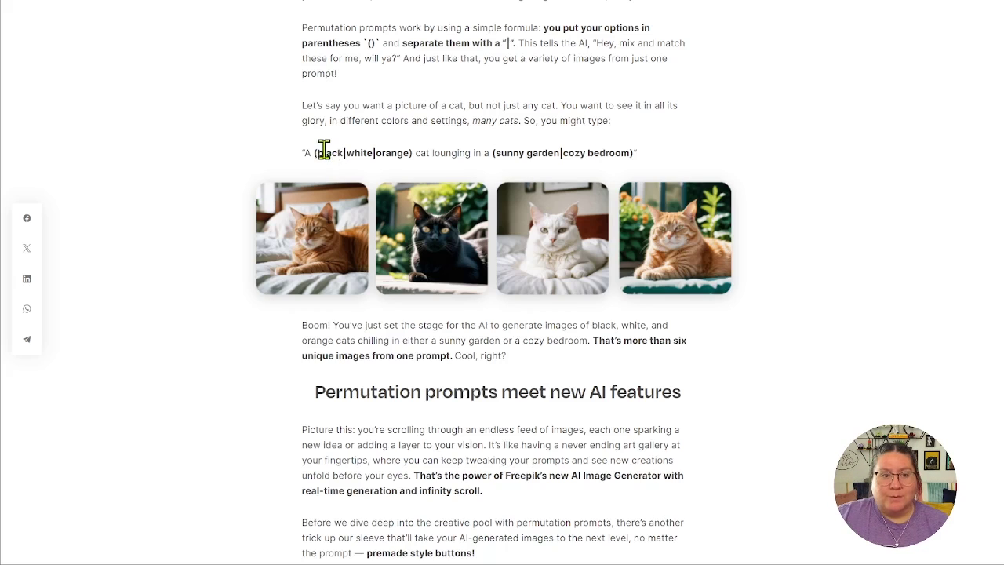
{"action": "left_click_drag", "start_coordinate": [324, 153], "coordinate": [408, 161]}
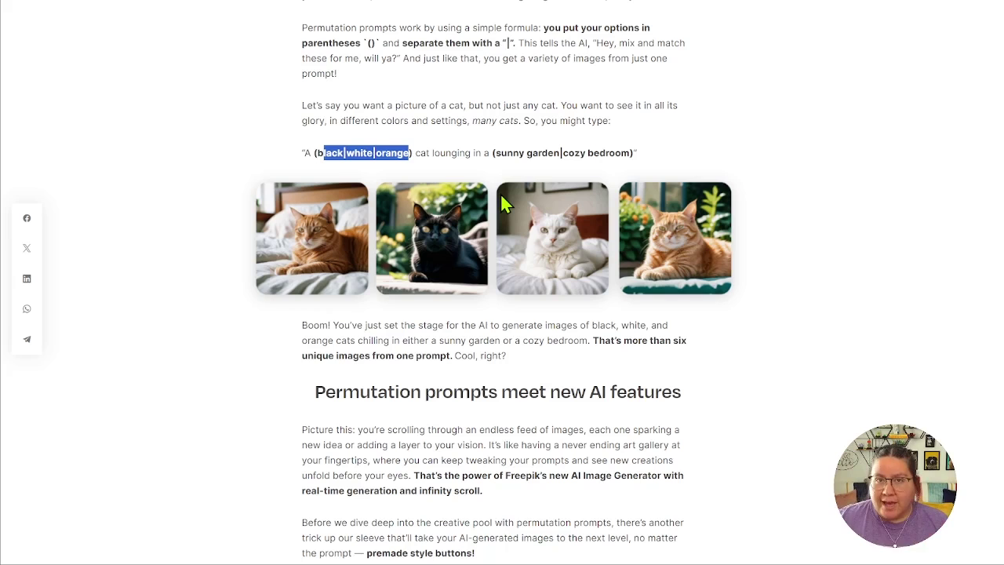
{"action": "left_click", "coordinate": [824, 372]}
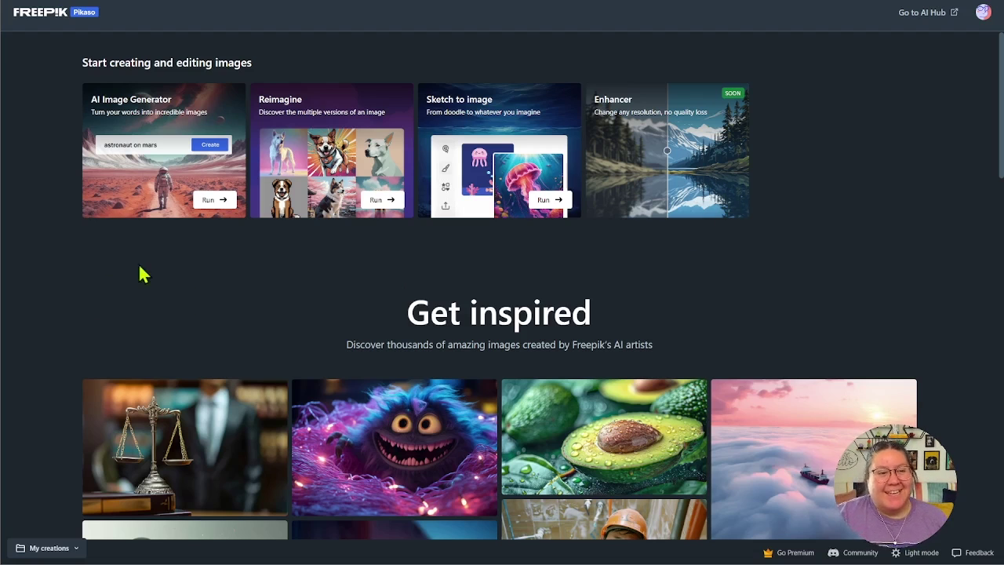
Step: Open the AI Image Generator and clear out the old Mars comic-style prompt
{"action": "left_click", "coordinate": [138, 154]}
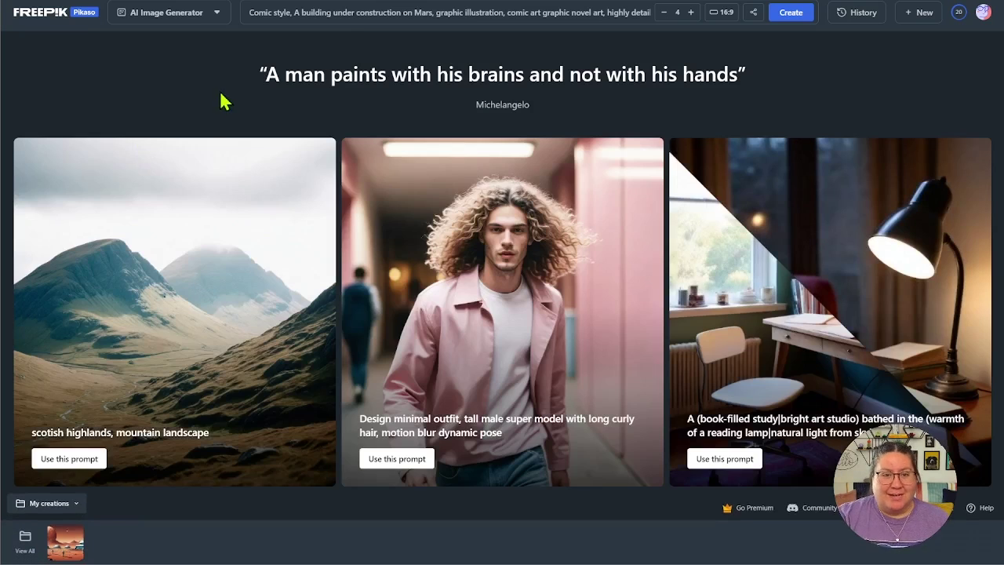
{"action": "left_click", "coordinate": [319, 21]}
{"action": "key", "text": "ctrl+a"}
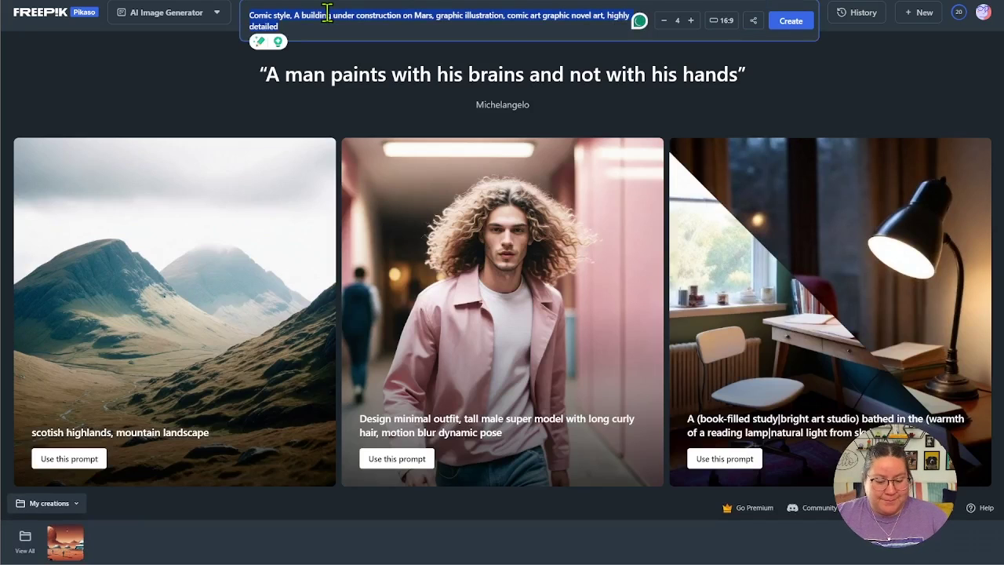
{"action": "key", "text": "BackSpace"}
{"action": "left_click", "coordinate": [208, 67]}
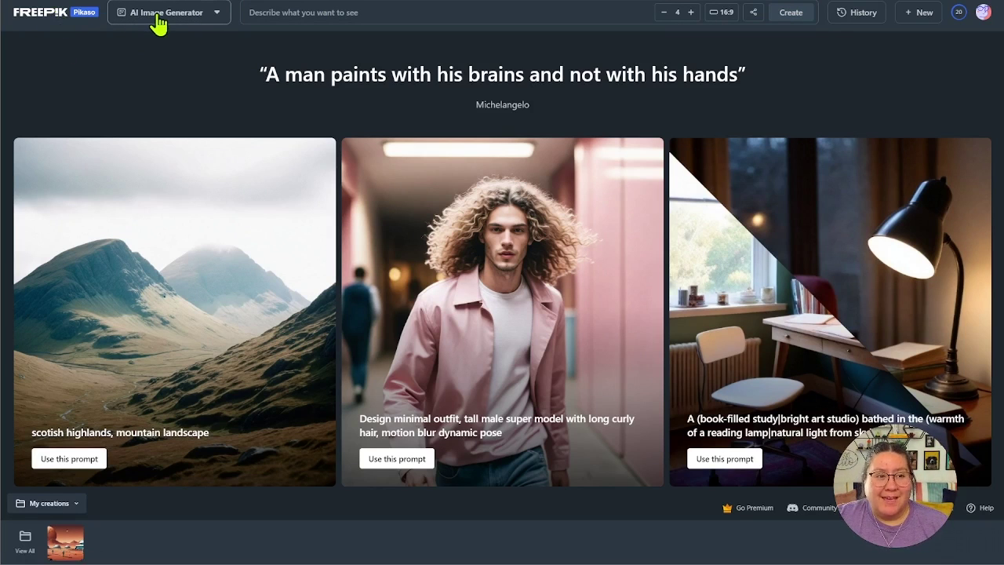
{"action": "left_click", "coordinate": [216, 14]}
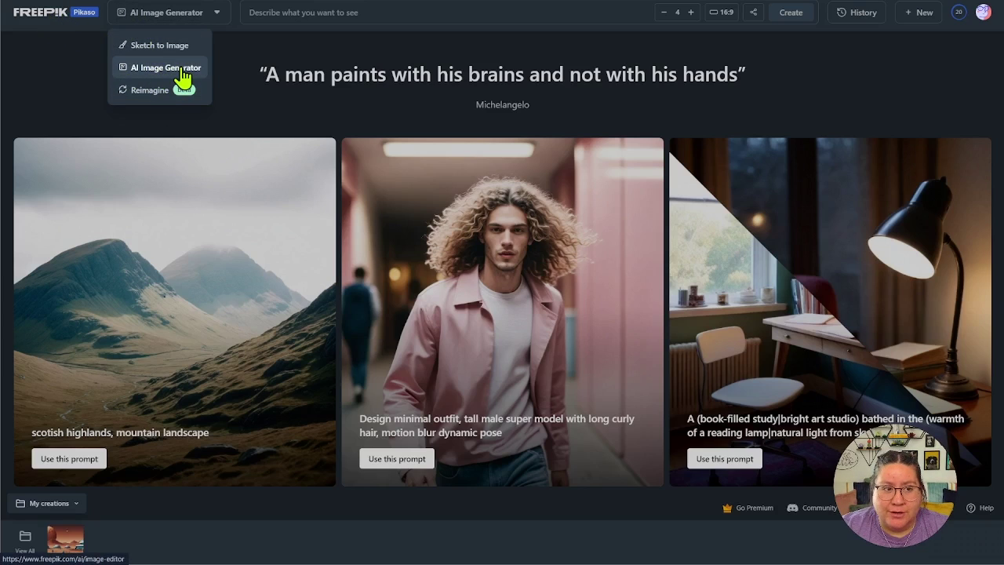
{"action": "left_click", "coordinate": [224, 44]}
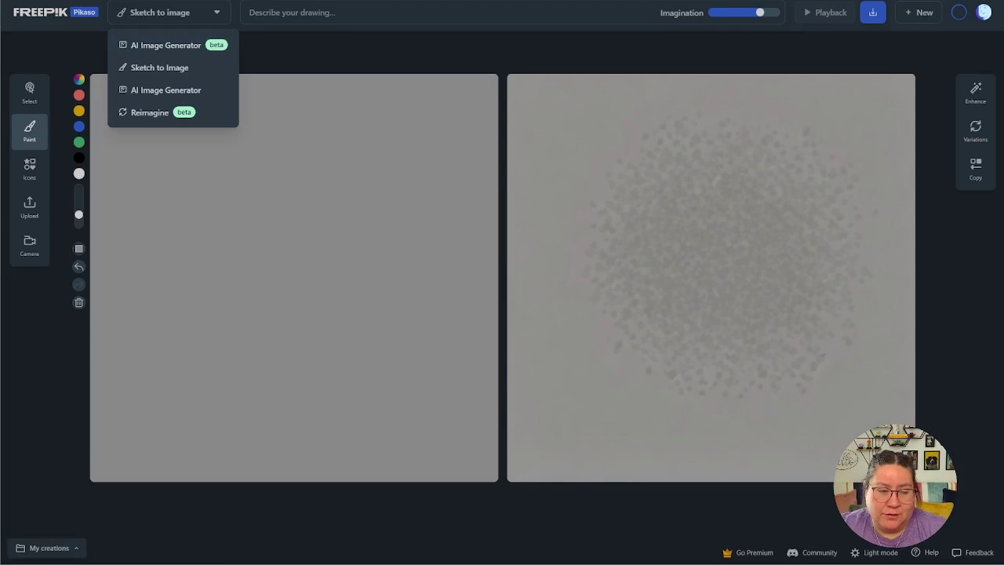
{"action": "left_click", "coordinate": [166, 45]}
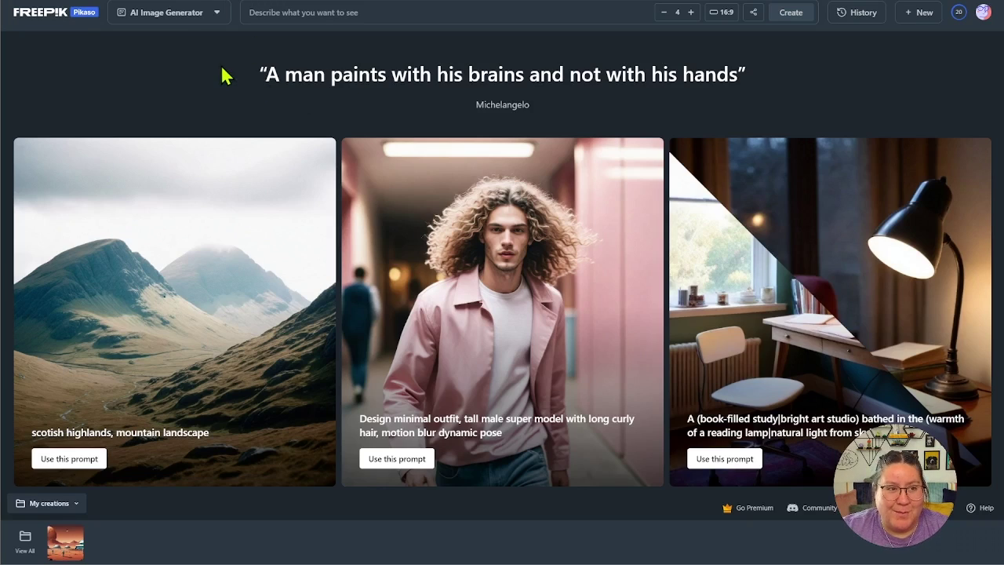
{"action": "left_click", "coordinate": [262, 12]}
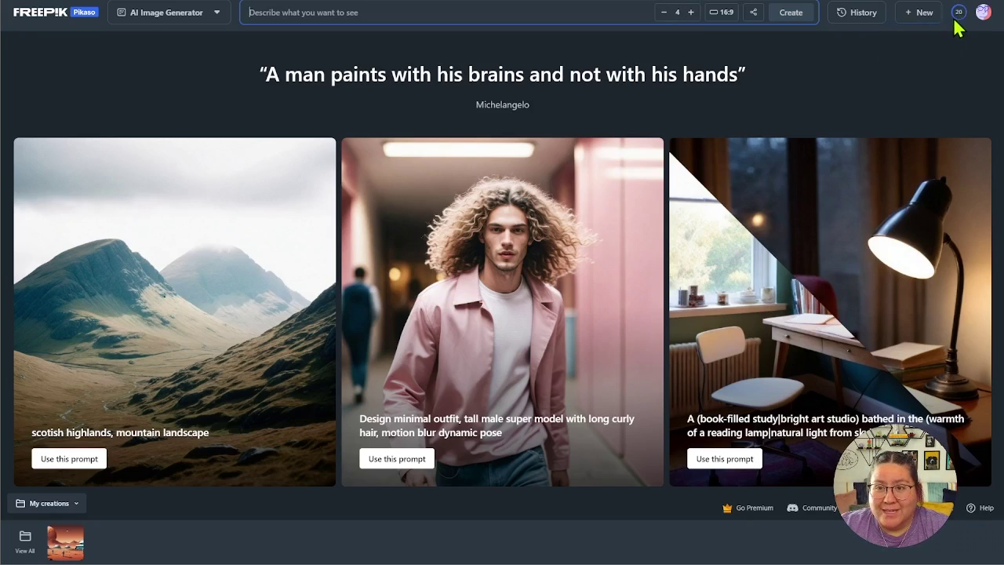
{"action": "mouse_move", "coordinate": [961, 26]}
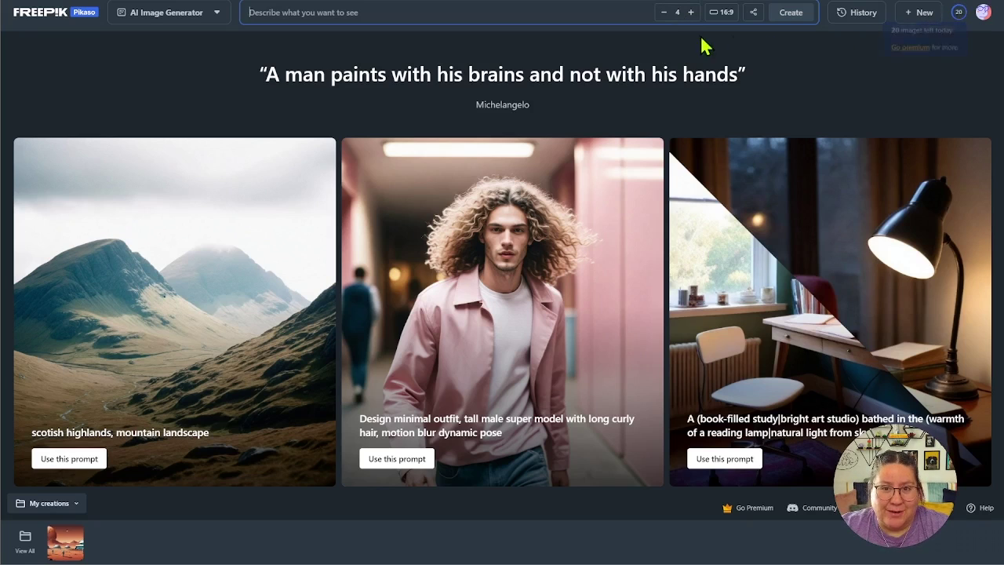
{"action": "left_click", "coordinate": [665, 14]}
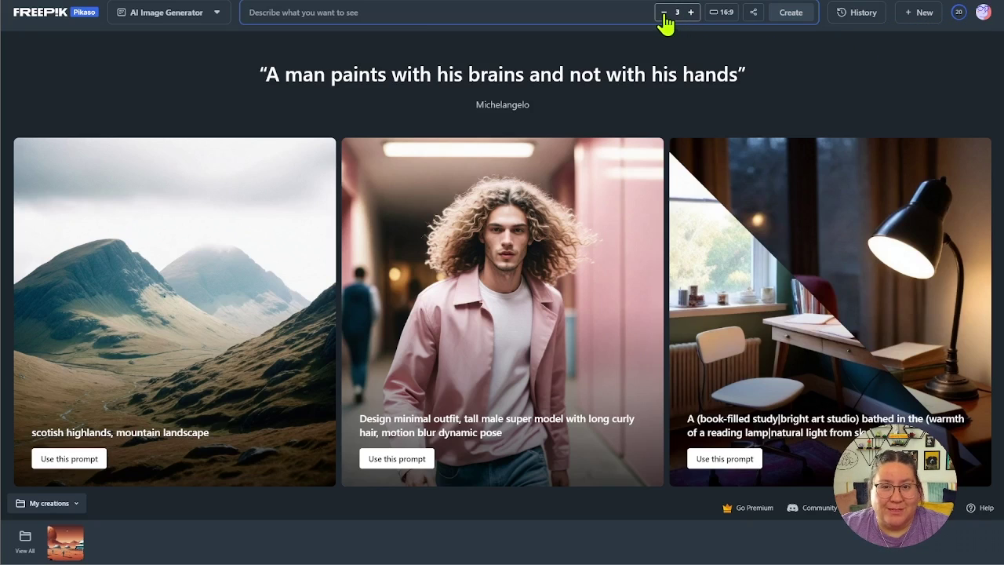
{"action": "left_click", "coordinate": [663, 14]}
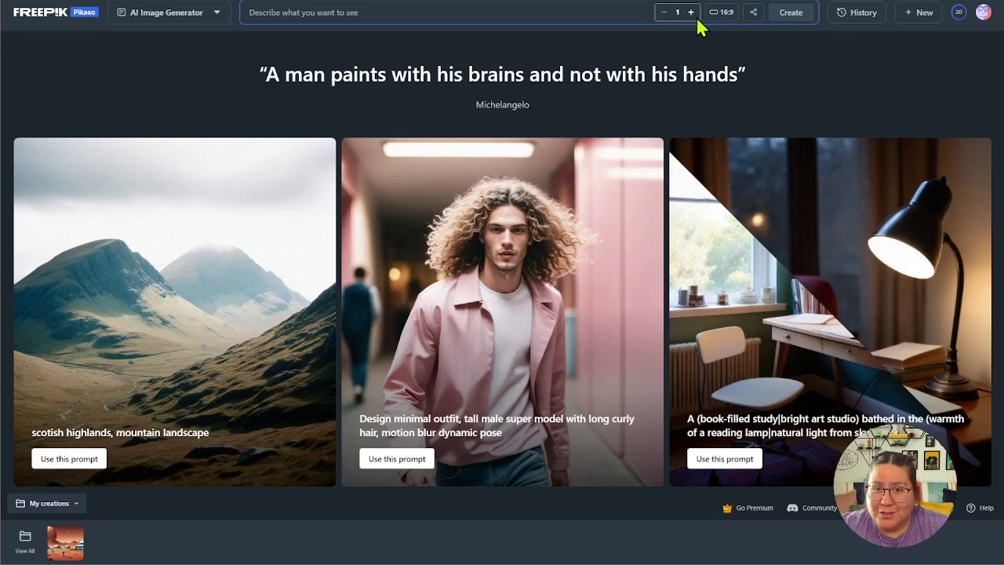
{"action": "left_click", "coordinate": [691, 14]}
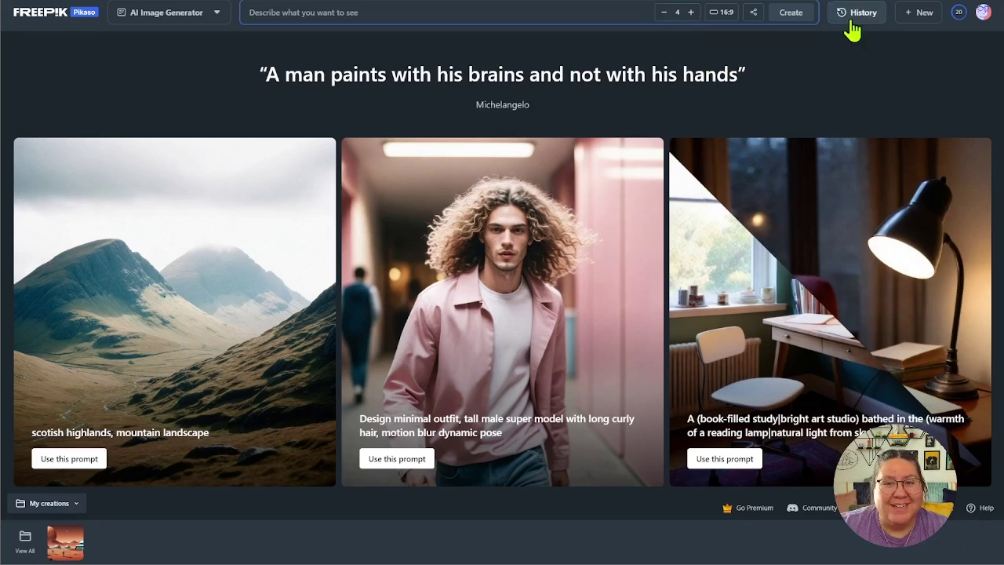
{"action": "mouse_move", "coordinate": [959, 24]}
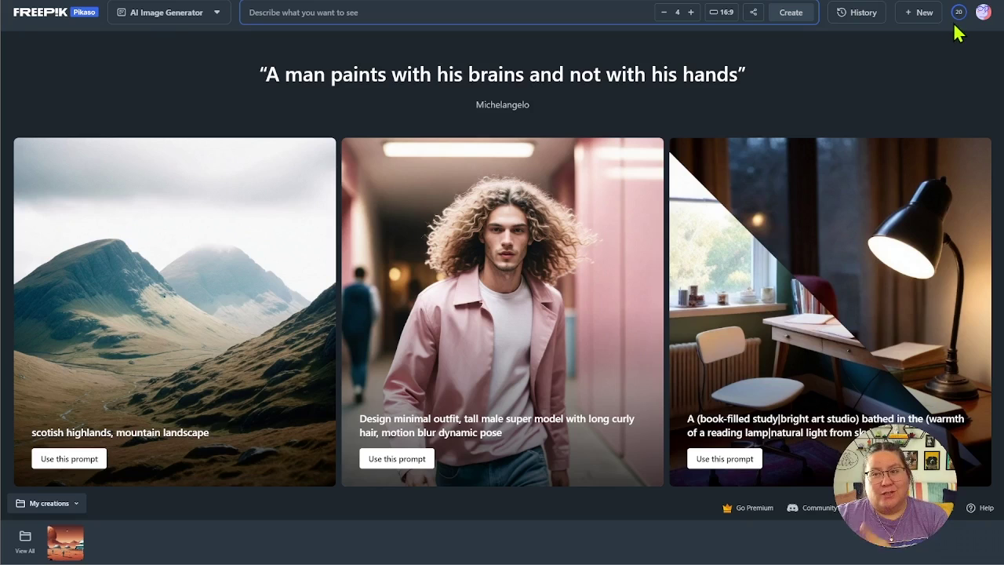
{"action": "left_click", "coordinate": [721, 14]}
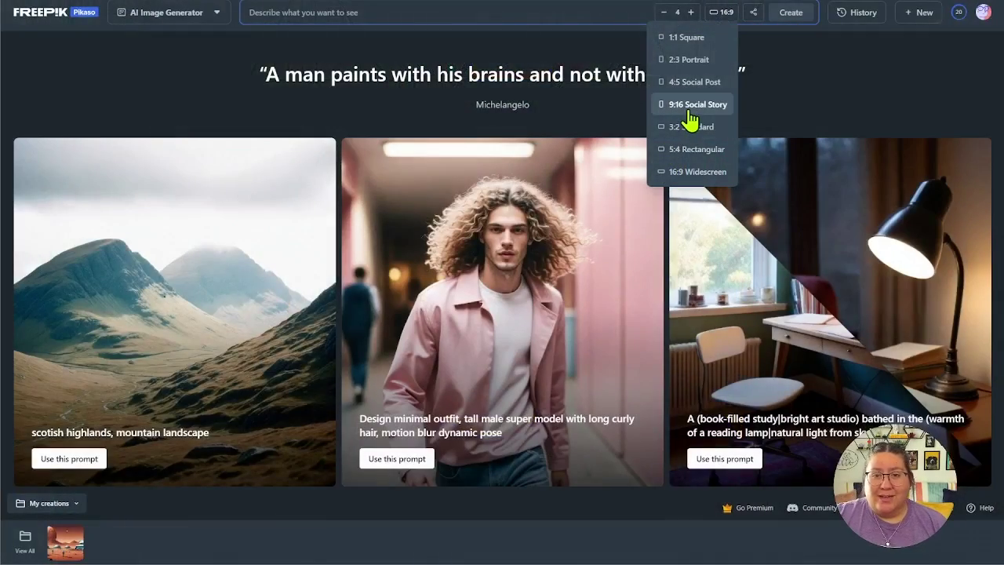
{"action": "left_click", "coordinate": [747, 136]}
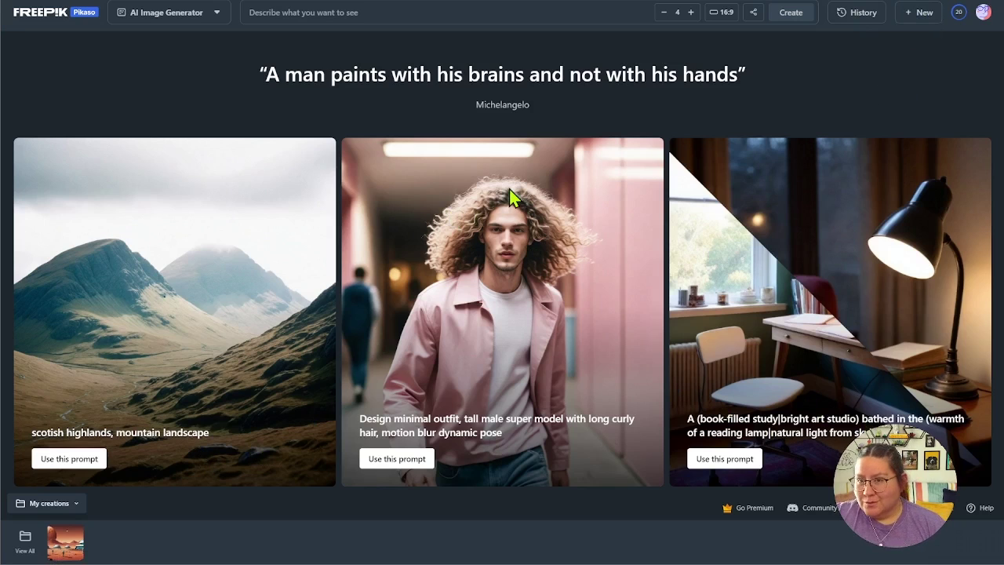
Step: Write the prompt 'An astronaut on Mars with a dog'
{"action": "left_click", "coordinate": [333, 11]}
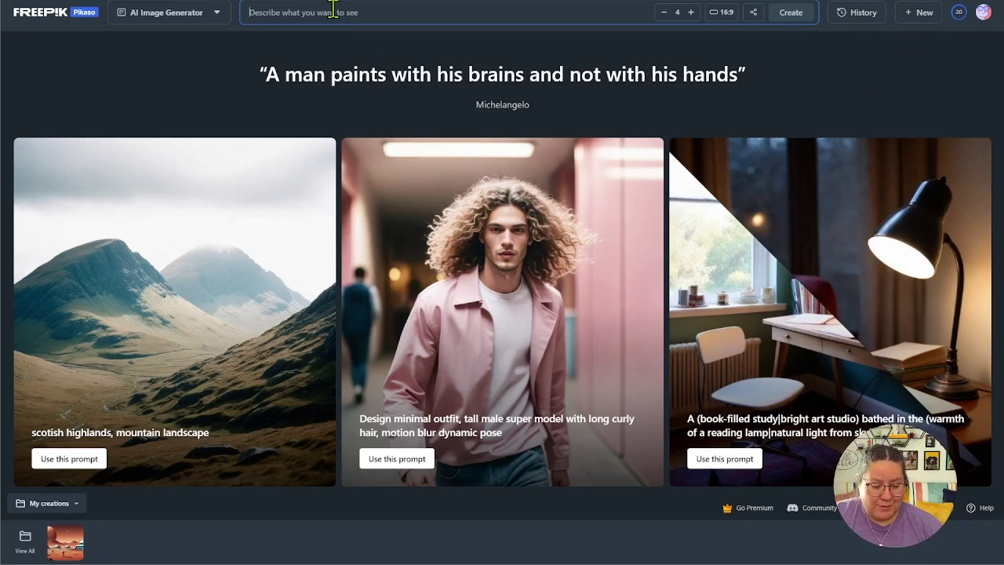
{"action": "type", "text": "An"}
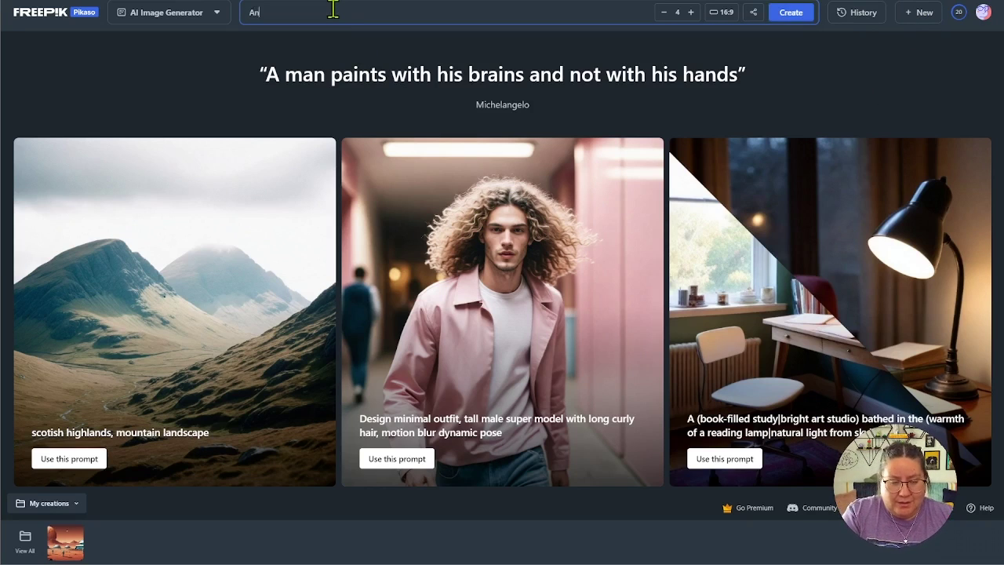
{"action": "type", "text": " astronaut on mars"}
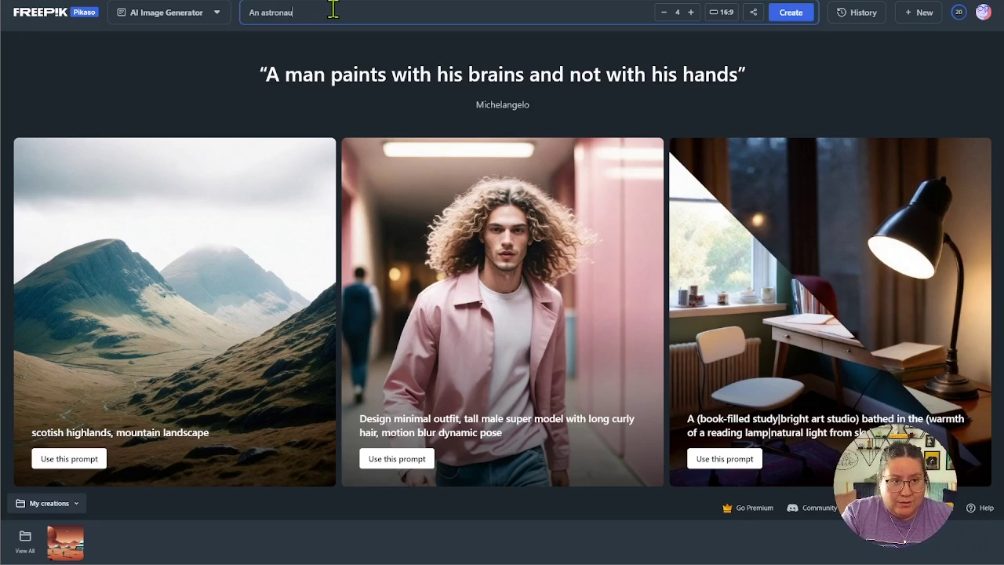
{"action": "key", "text": "BackSpace"}
{"action": "key", "text": "BackSpace"}
{"action": "key", "text": "BackSpace"}
{"action": "key", "text": "BackSpace"}
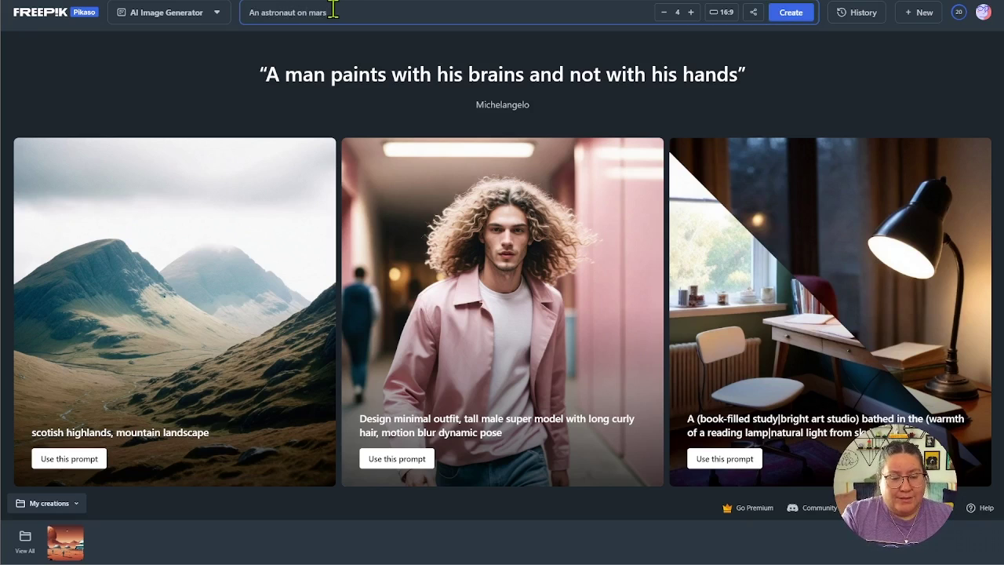
{"action": "type", "text": "Mars"}
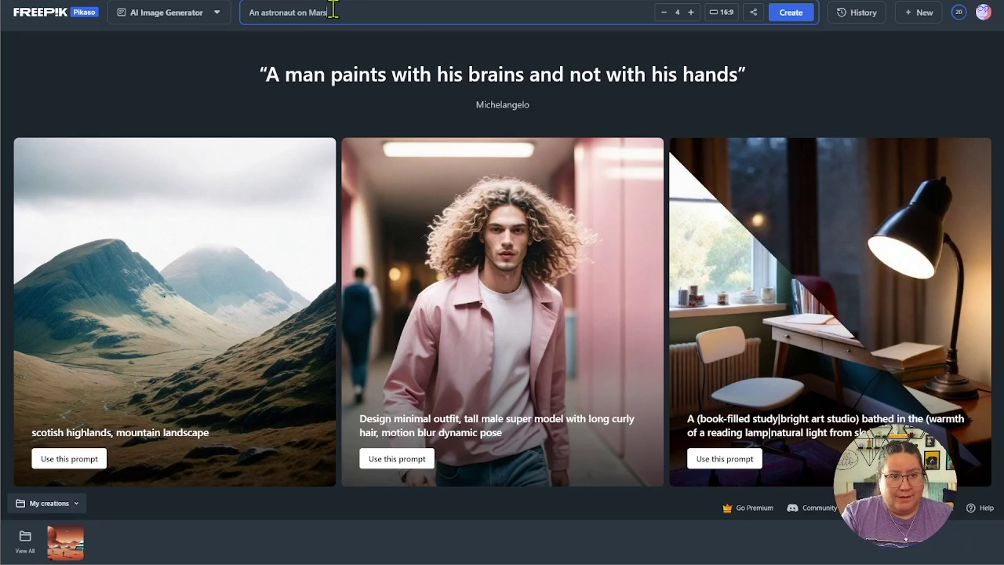
{"action": "type", "text": " with a dog"}
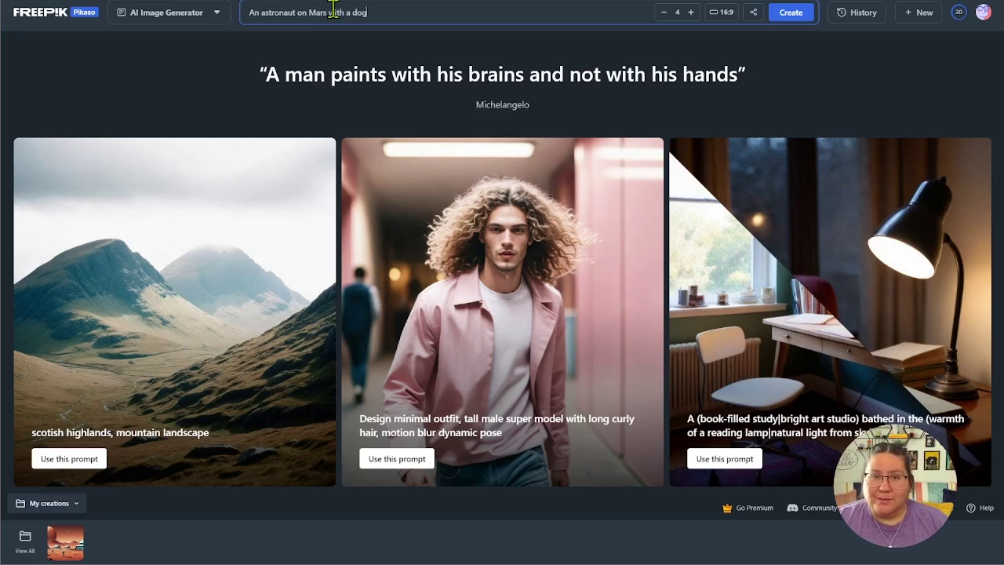
Step: Lower the image count to 2 and choose the 9:16 Social Story ratio
{"action": "left_click", "coordinate": [663, 14]}
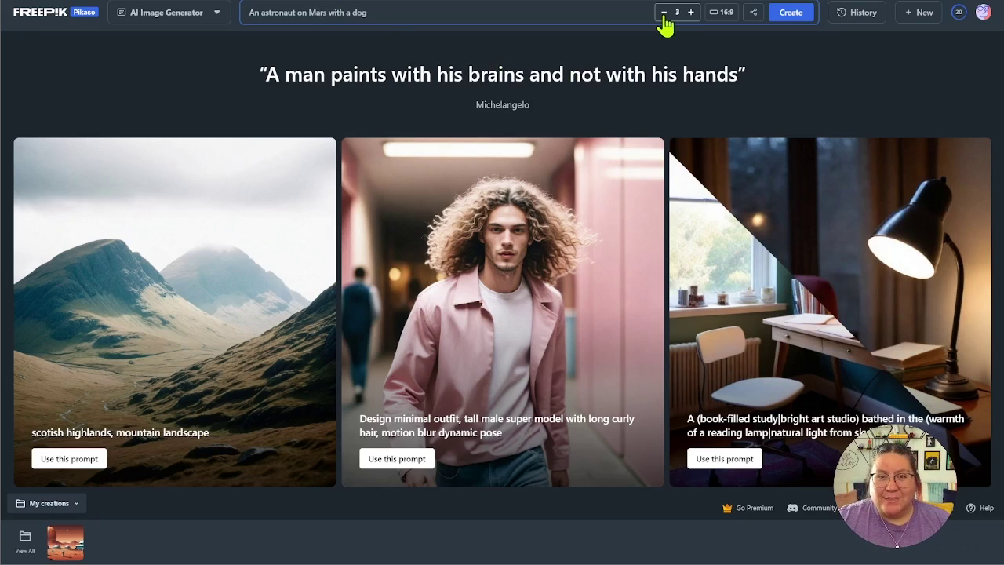
{"action": "left_click", "coordinate": [717, 14]}
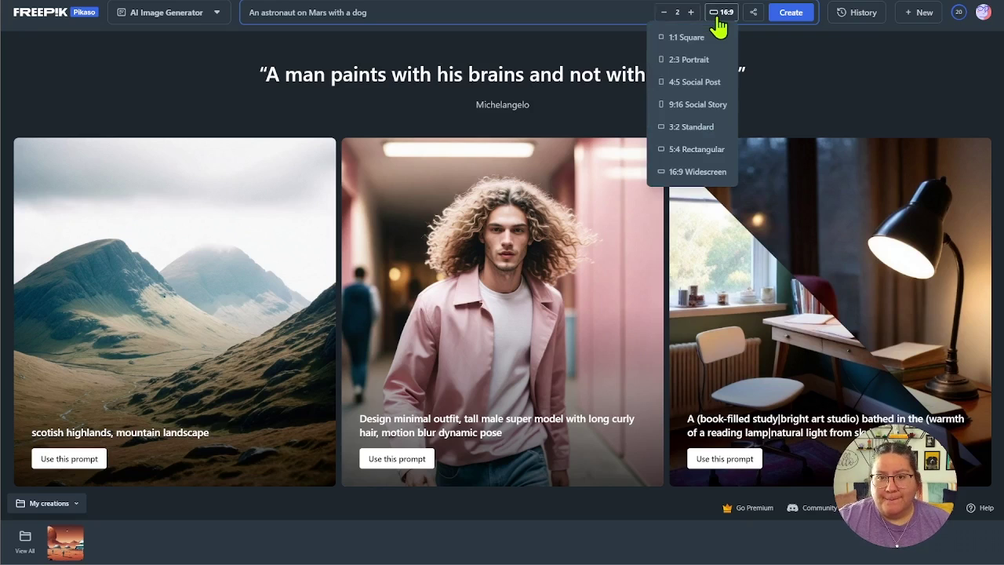
{"action": "left_click", "coordinate": [697, 104]}
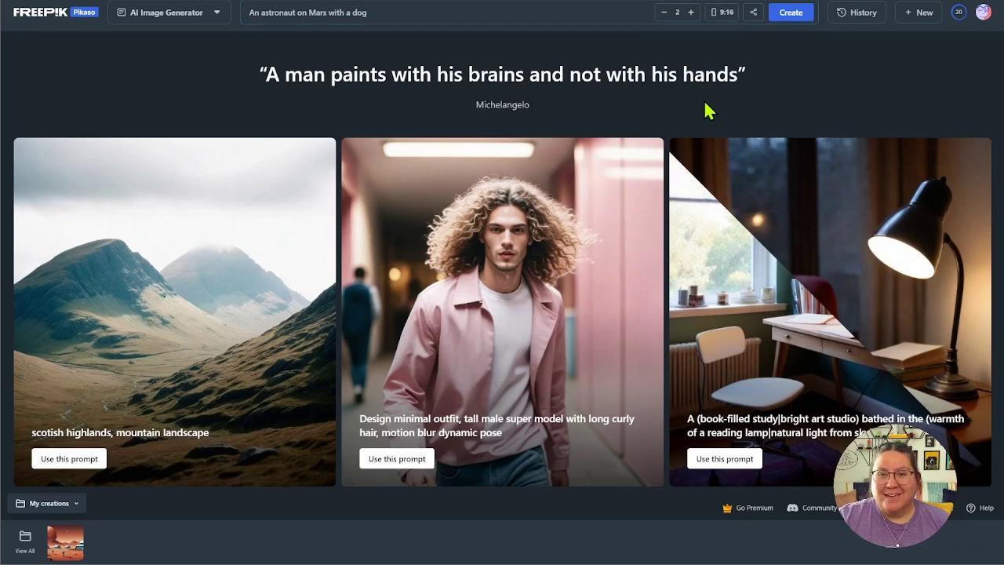
Step: Generate the images and look over the two comic-style astronaut-and-dog results
{"action": "left_click", "coordinate": [791, 16]}
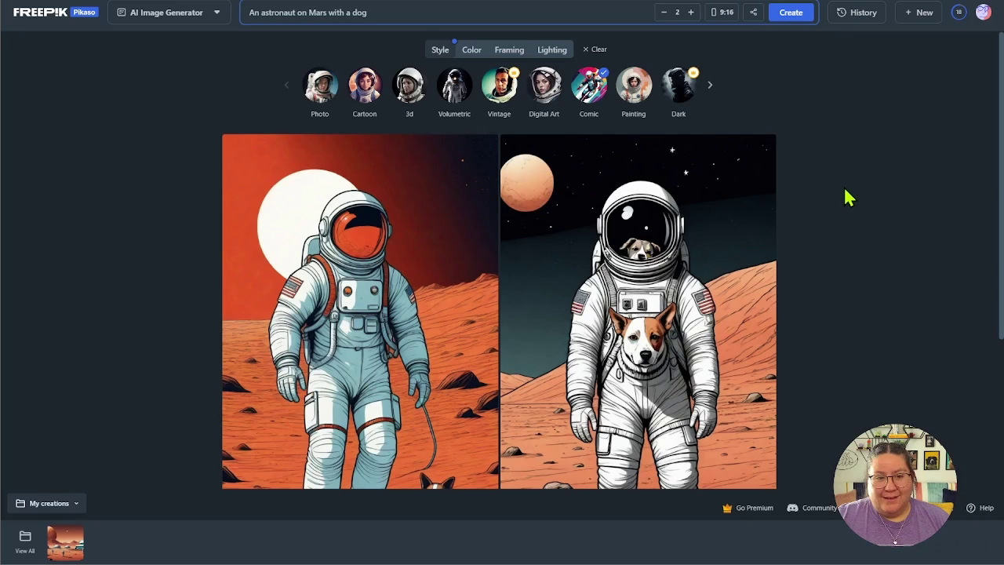
{"action": "scroll", "coordinate": [746, 264], "scroll_direction": "down", "scroll_amount": 3}
{"action": "scroll", "coordinate": [746, 264], "scroll_direction": "up", "scroll_amount": 3}
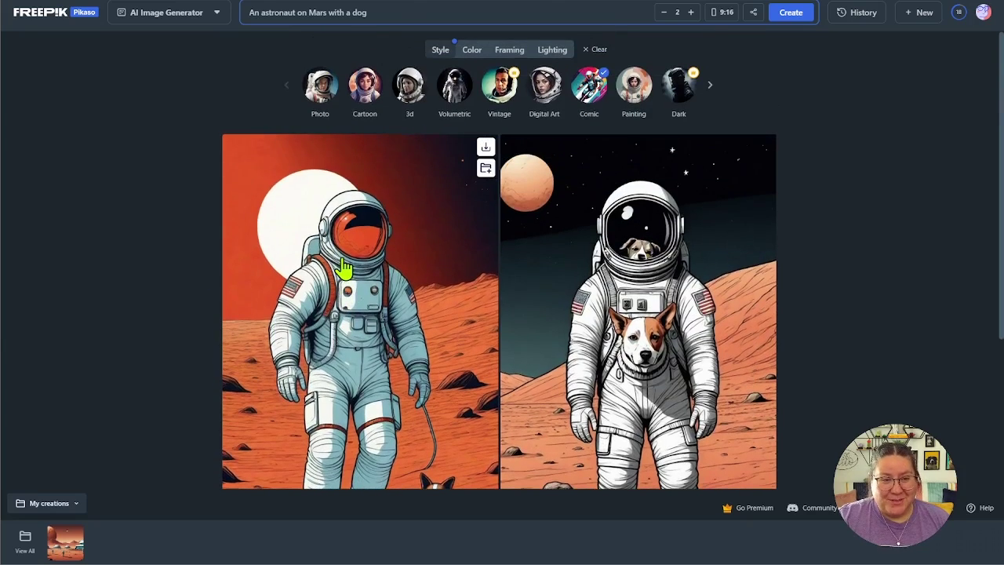
{"action": "scroll", "coordinate": [344, 263], "scroll_direction": "down", "scroll_amount": 1}
{"action": "scroll", "coordinate": [343, 263], "scroll_direction": "down", "scroll_amount": 1}
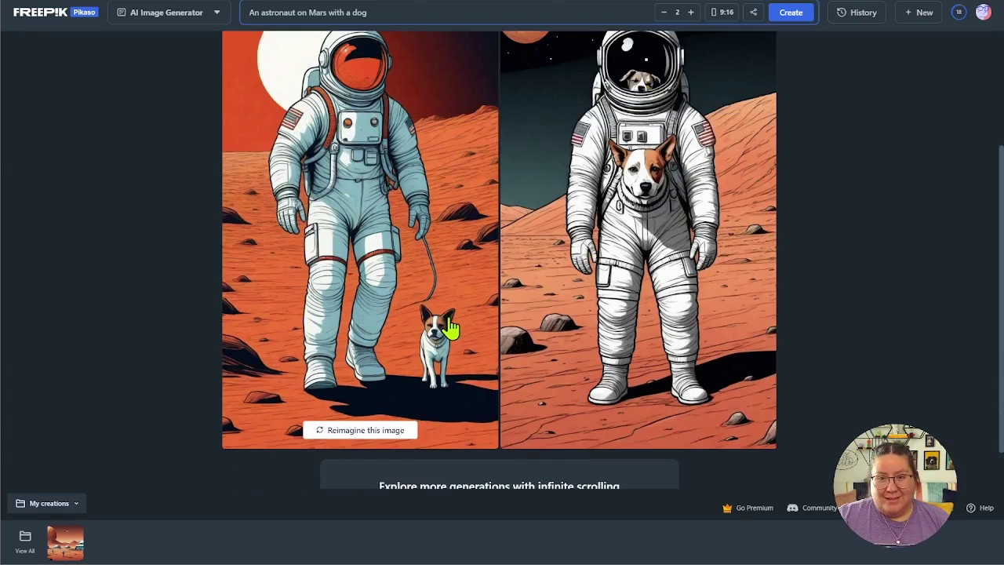
{"action": "scroll", "coordinate": [577, 310], "scroll_direction": "up", "scroll_amount": 2}
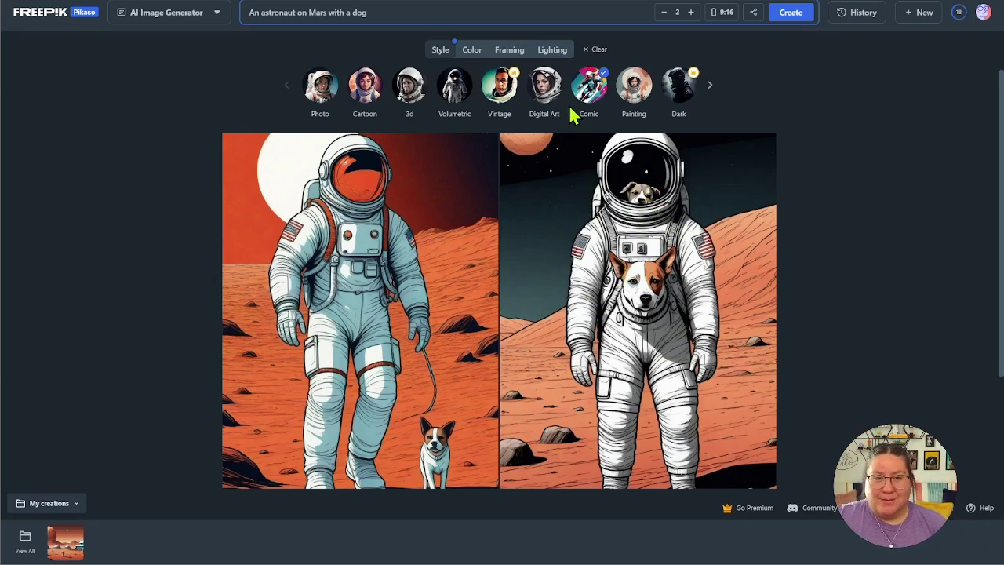
Step: Deselect the Comic style and page through the remaining style presets
{"action": "left_click", "coordinate": [596, 51]}
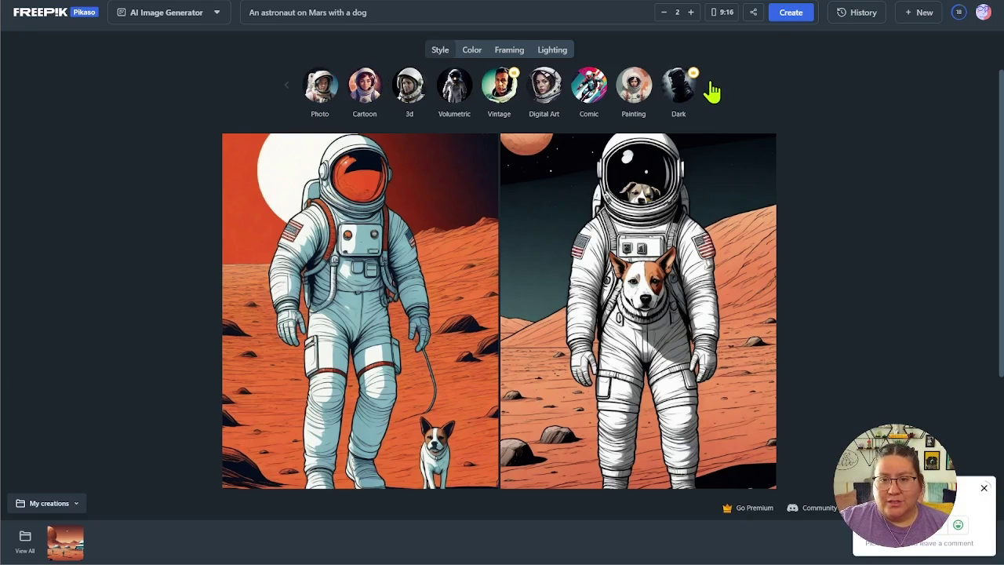
{"action": "left_click", "coordinate": [711, 88]}
{"action": "left_click", "coordinate": [712, 91]}
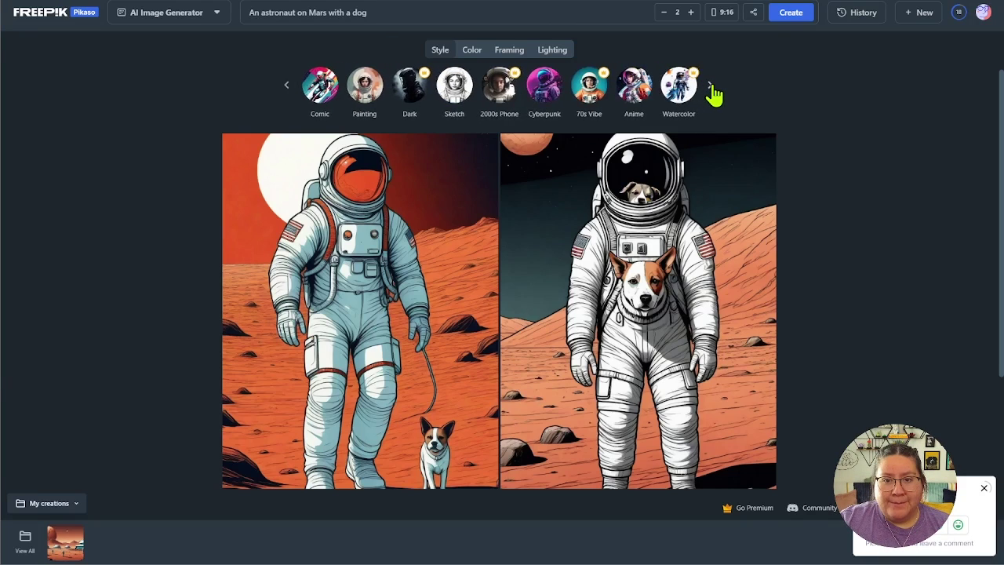
{"action": "left_click", "coordinate": [712, 90]}
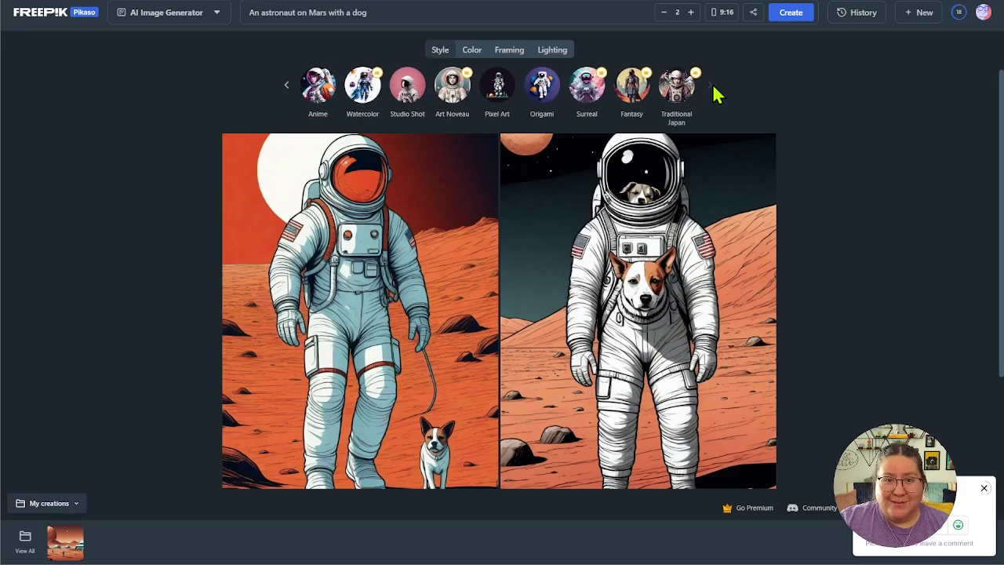
Step: Page back through the Color presets, then bring up the Framing presets
{"action": "left_click", "coordinate": [473, 57]}
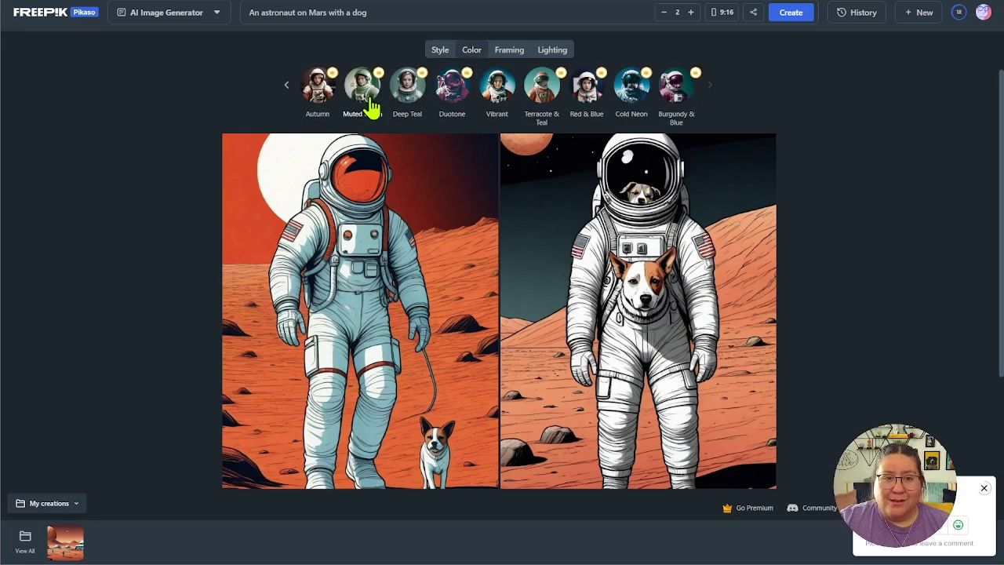
{"action": "left_click", "coordinate": [288, 87]}
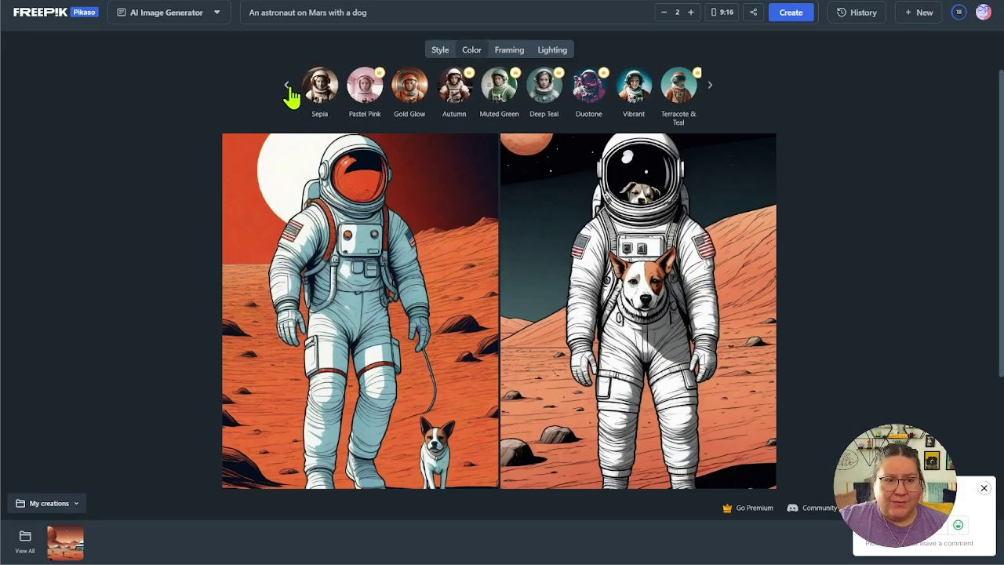
{"action": "left_click", "coordinate": [288, 86]}
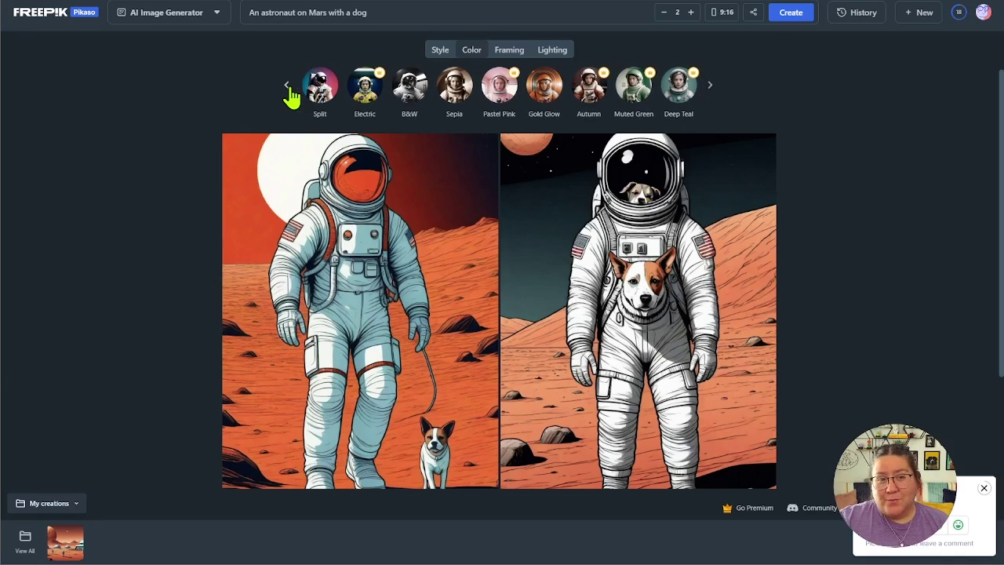
{"action": "left_click", "coordinate": [512, 53]}
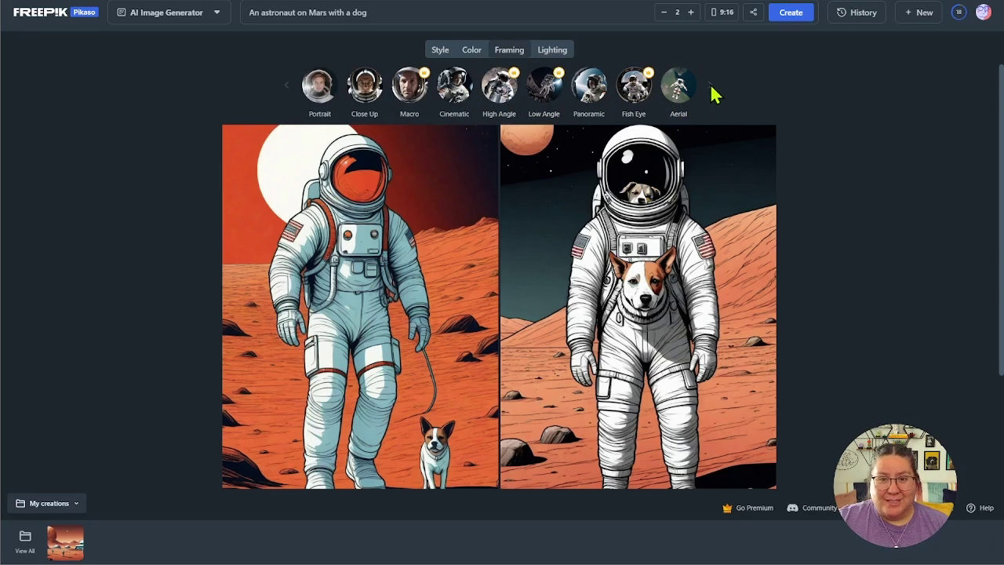
Step: Apply the Split color preset and move on to the Golden Hour lighting presets
{"action": "left_click", "coordinate": [440, 49]}
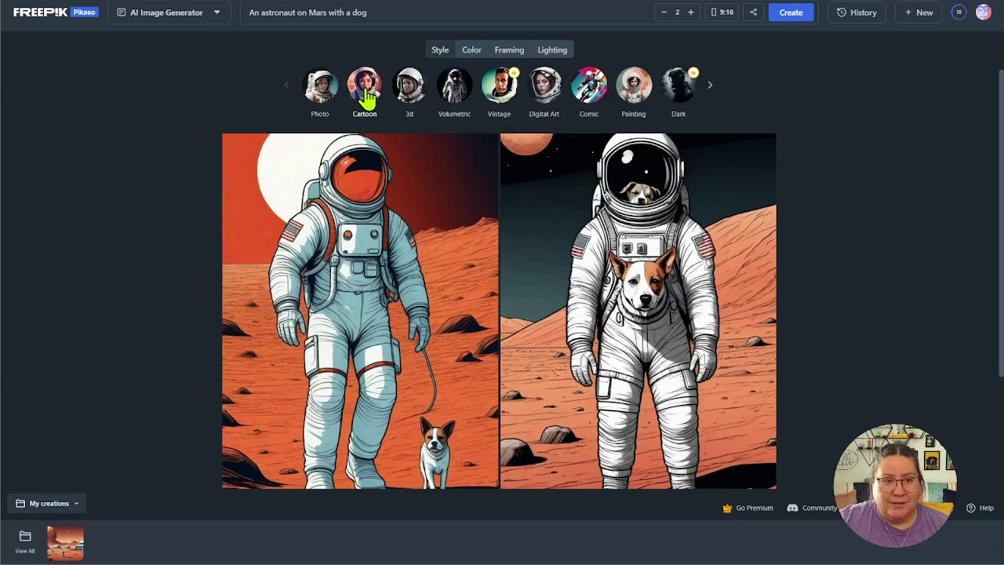
{"action": "left_click", "coordinate": [472, 50]}
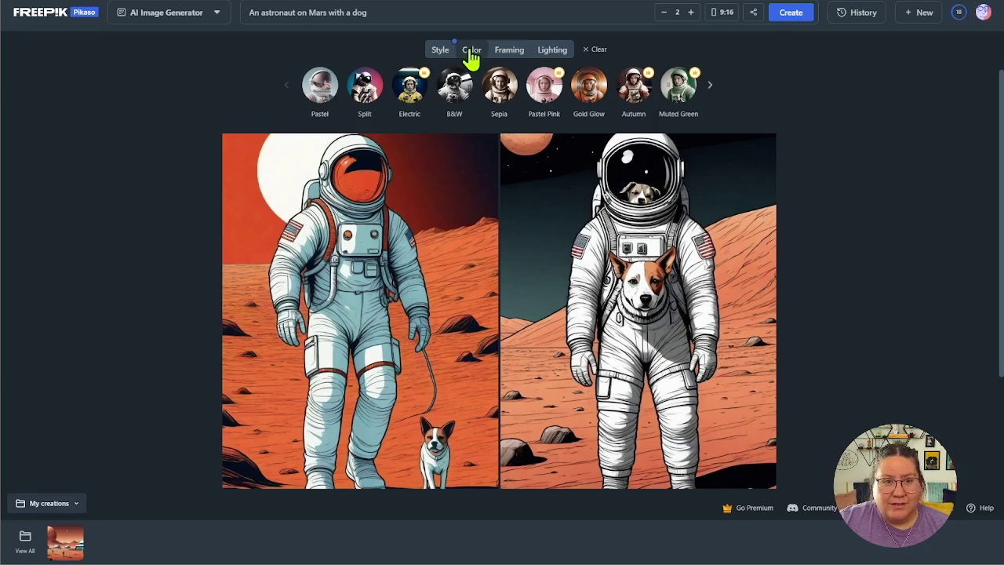
{"action": "left_click", "coordinate": [365, 92]}
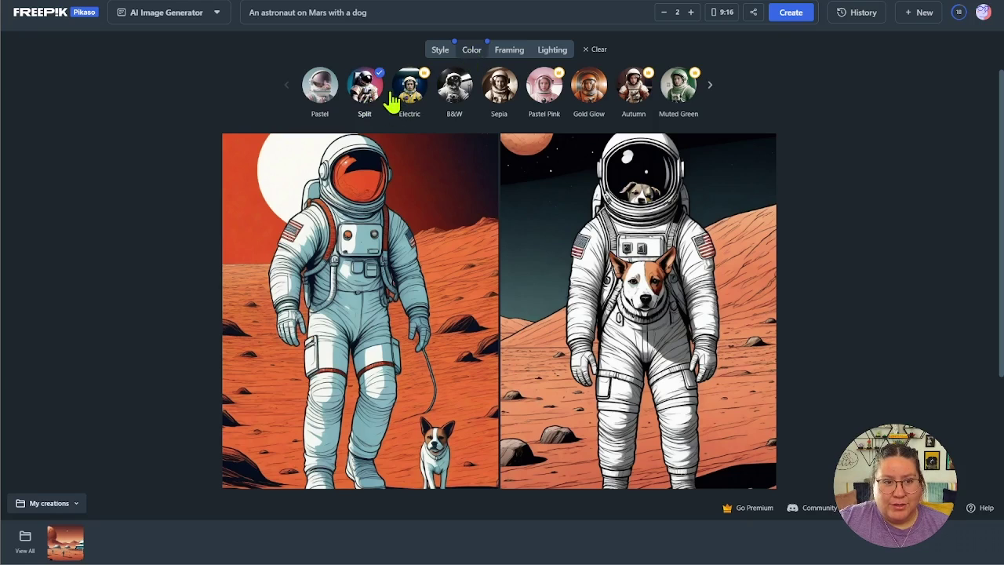
{"action": "left_click", "coordinate": [511, 55]}
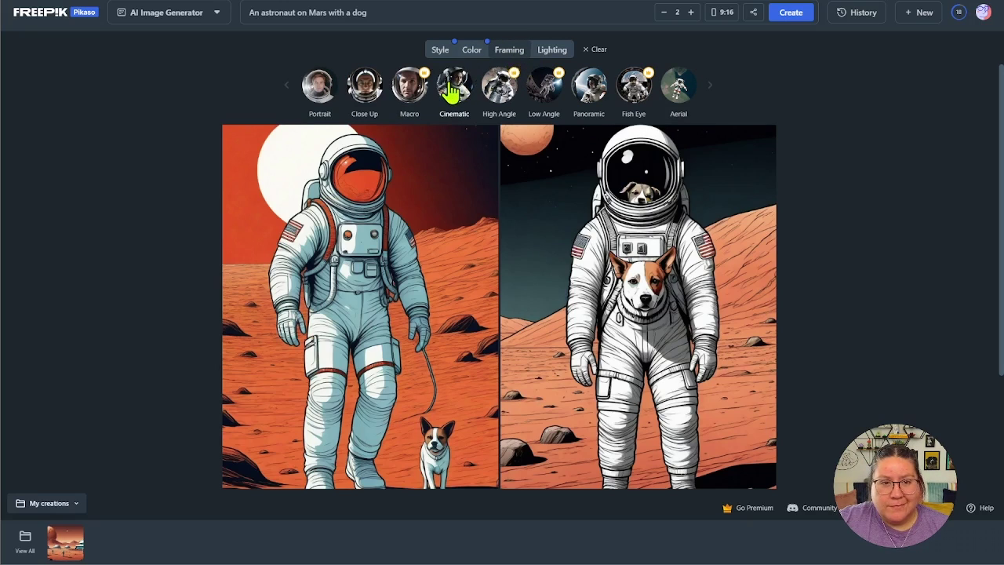
{"action": "left_click", "coordinate": [550, 61]}
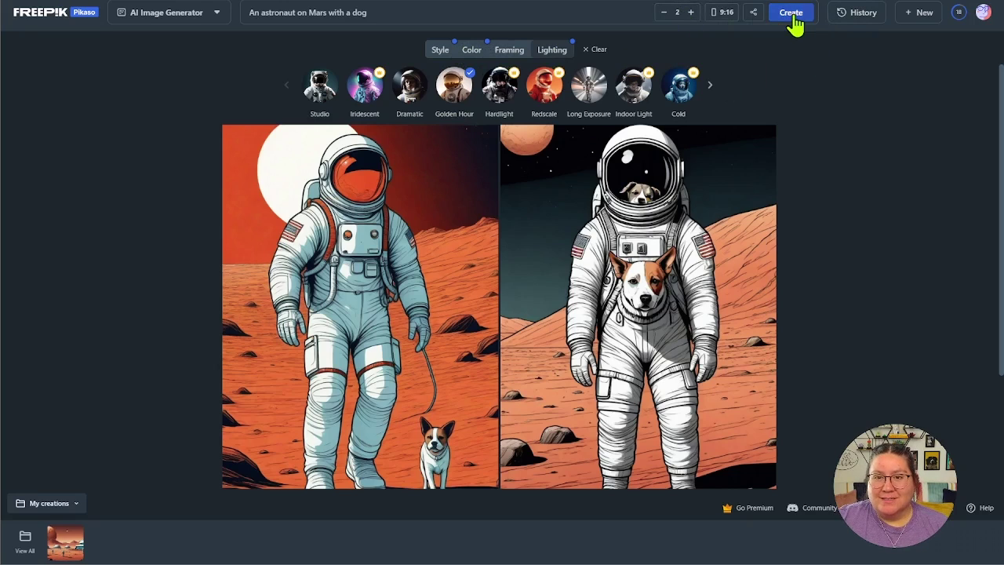
Step: Generate new Cartoon-style astronaut images with the chosen presets and scroll through them
{"action": "left_click", "coordinate": [795, 23]}
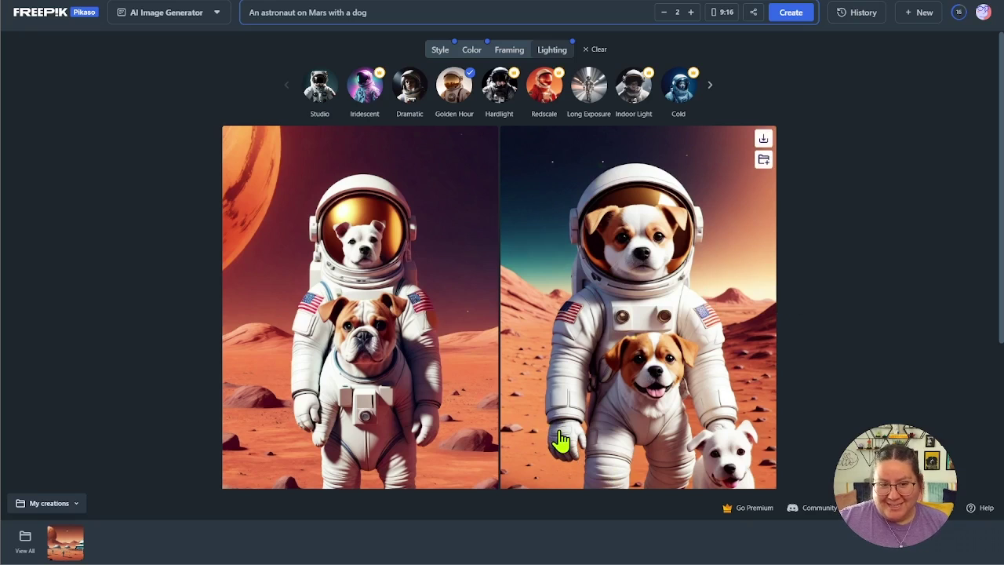
{"action": "scroll", "coordinate": [377, 397], "scroll_direction": "down", "scroll_amount": 2}
{"action": "scroll", "coordinate": [375, 389], "scroll_direction": "up", "scroll_amount": 1}
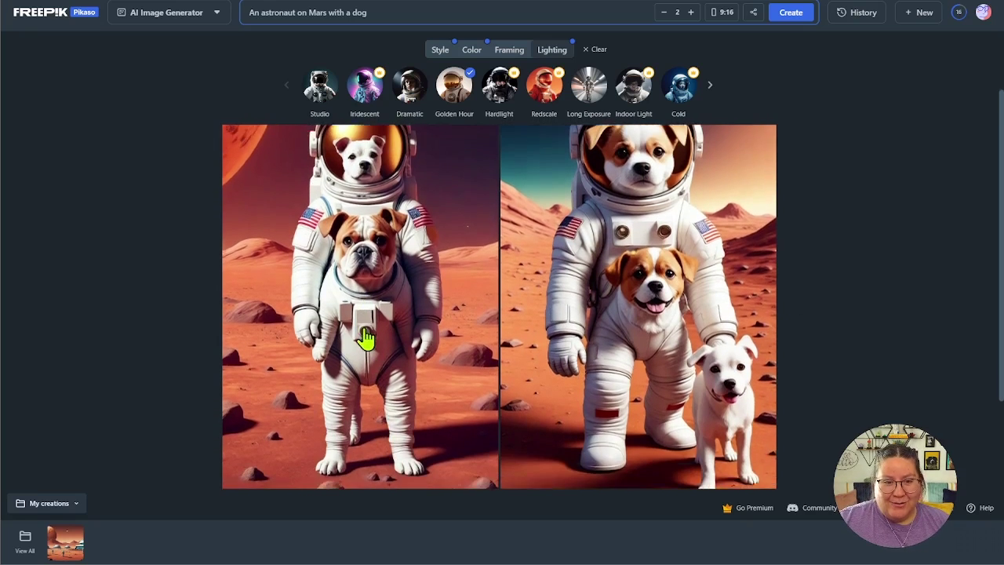
{"action": "scroll", "coordinate": [365, 338], "scroll_direction": "down", "scroll_amount": 1}
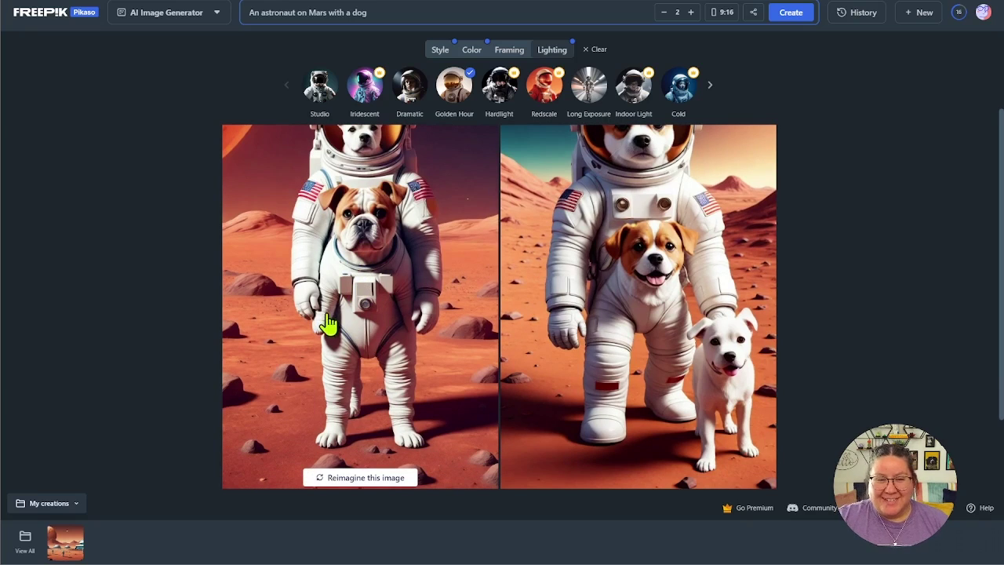
{"action": "scroll", "coordinate": [384, 321], "scroll_direction": "up", "scroll_amount": 3}
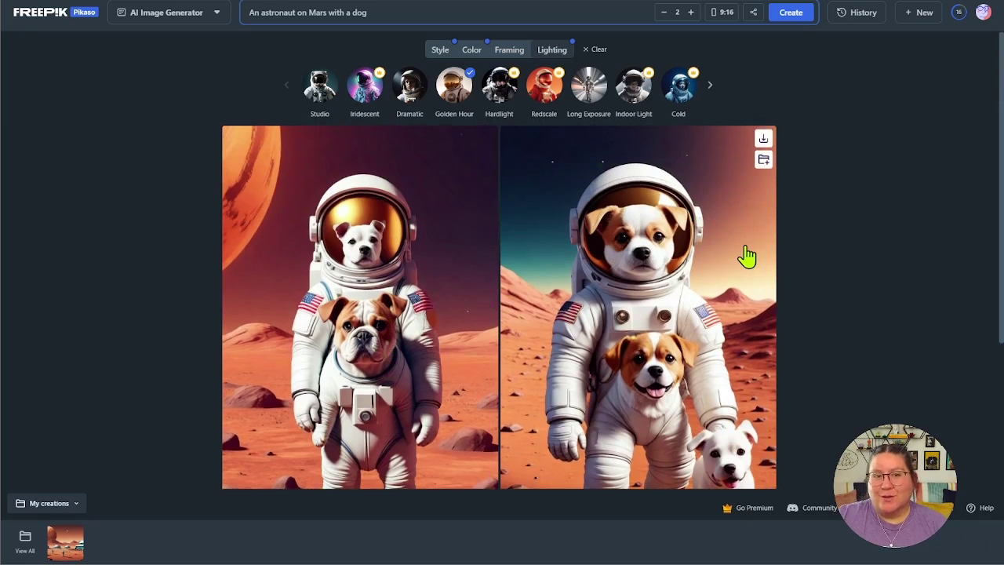
Step: Switch the preset row from Color back to Style and start editing the image prompt
{"action": "left_click", "coordinate": [471, 53]}
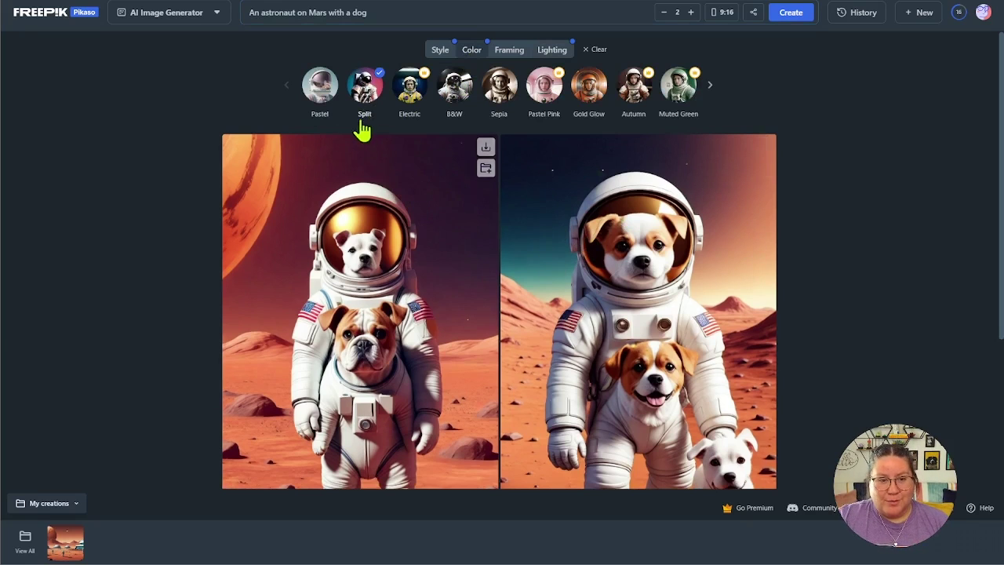
{"action": "left_click", "coordinate": [439, 52]}
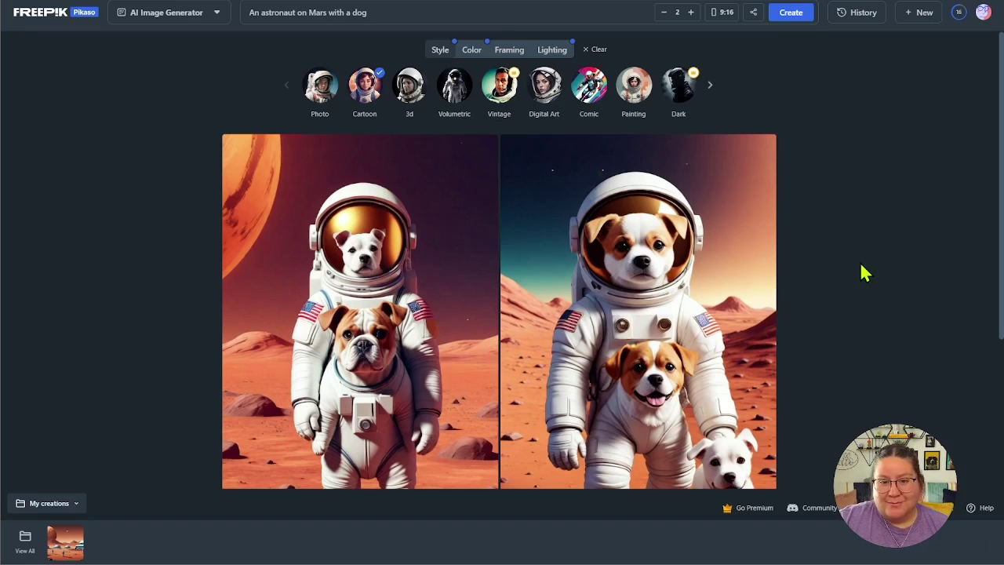
{"action": "scroll", "coordinate": [876, 287], "scroll_direction": "down", "scroll_amount": 3}
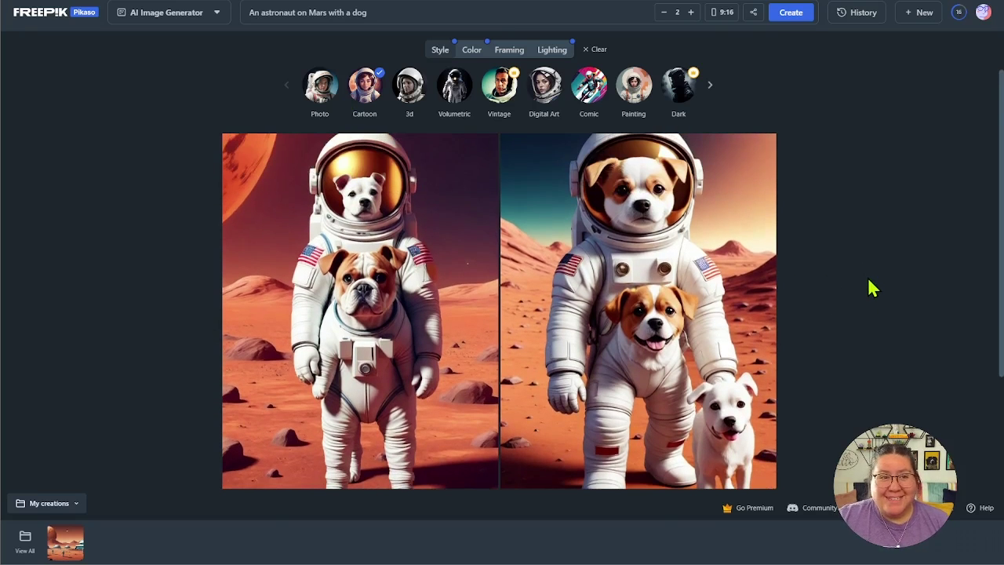
{"action": "scroll", "coordinate": [868, 287], "scroll_direction": "down", "scroll_amount": 3}
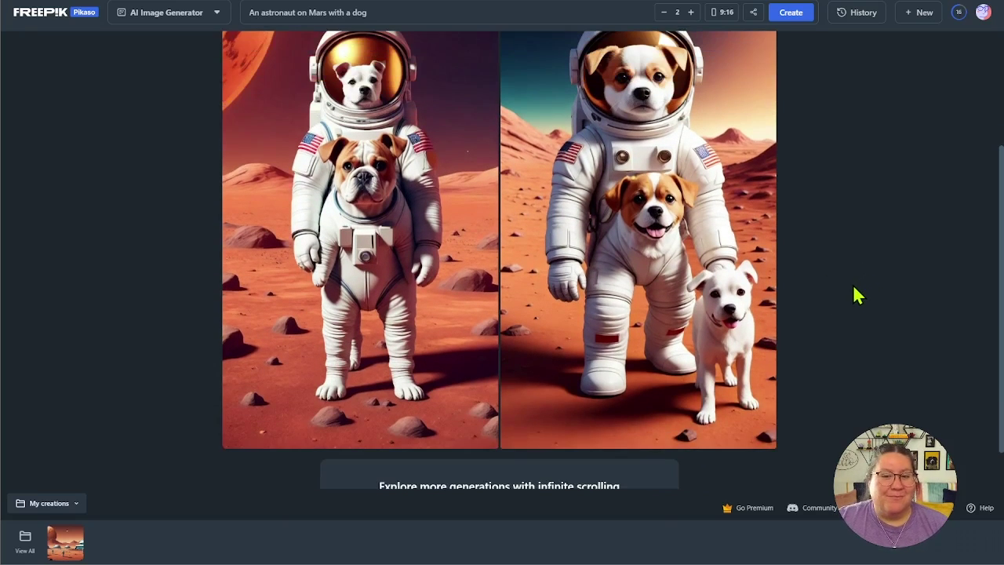
{"action": "scroll", "coordinate": [855, 292], "scroll_direction": "up", "scroll_amount": 3}
{"action": "left_click", "coordinate": [369, 13]}
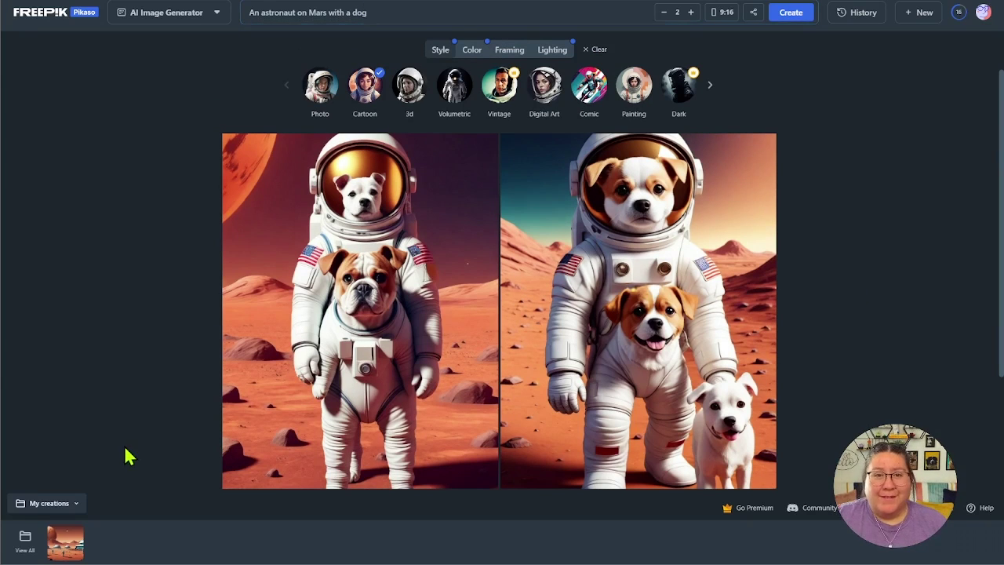
Step: Save the bulldog astronaut image to My creations and check the saved copy
{"action": "left_click", "coordinate": [376, 355]}
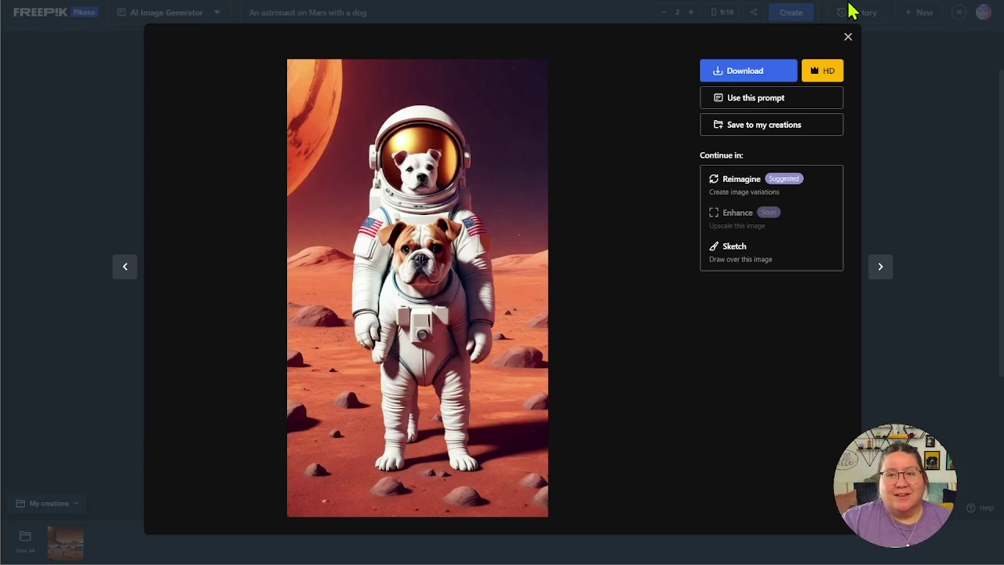
{"action": "left_click", "coordinate": [766, 128]}
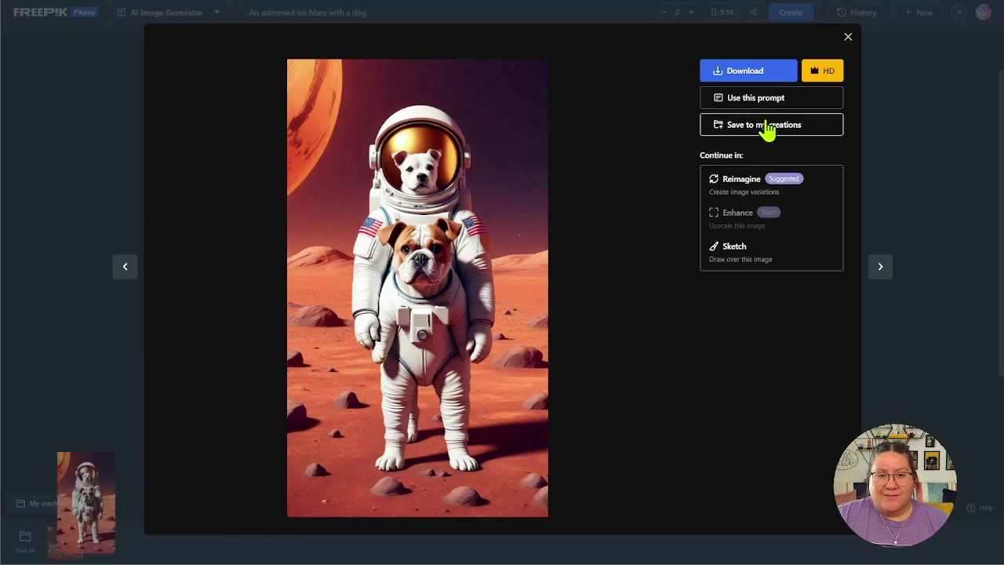
{"action": "left_click", "coordinate": [848, 38]}
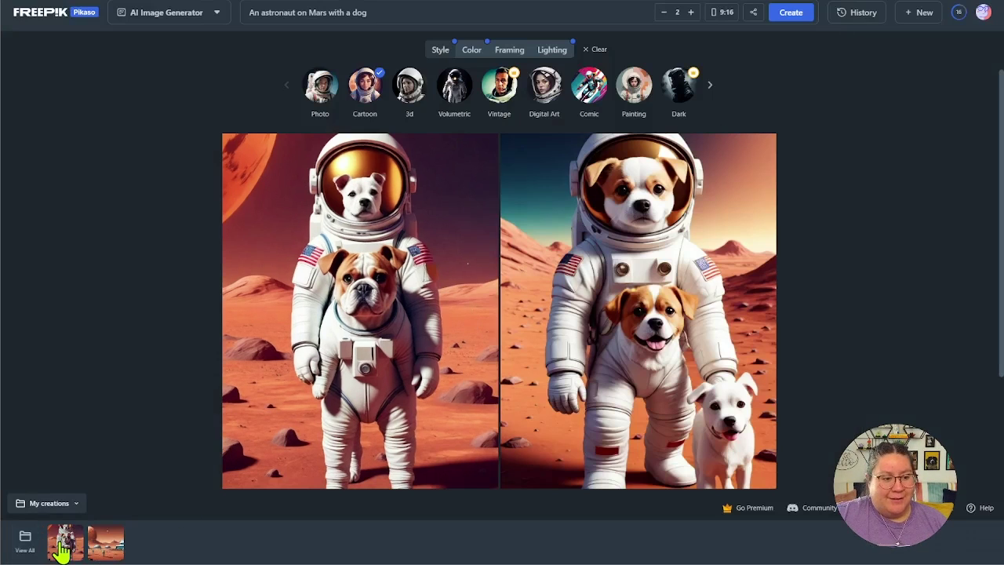
{"action": "left_click", "coordinate": [63, 549]}
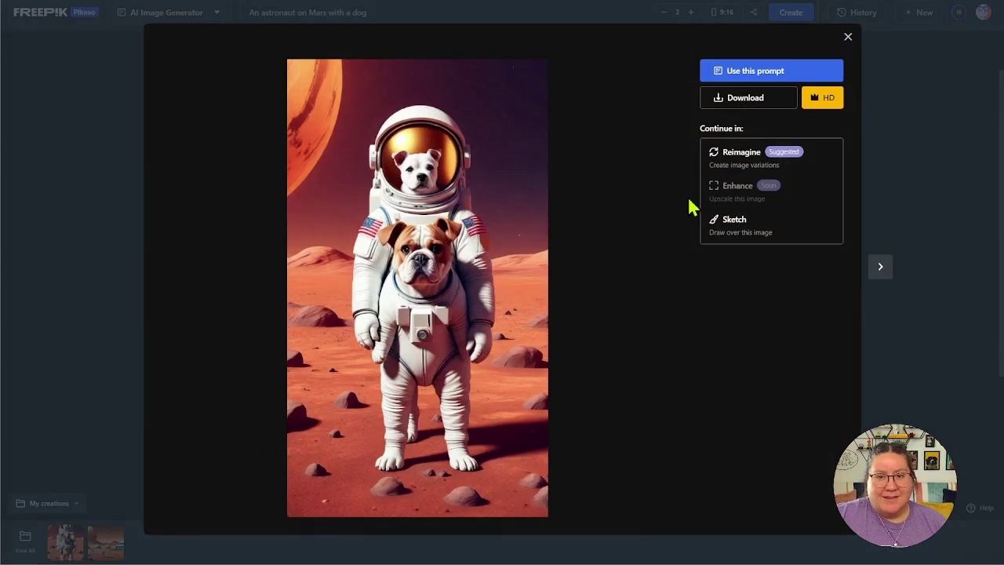
{"action": "left_click", "coordinate": [849, 38]}
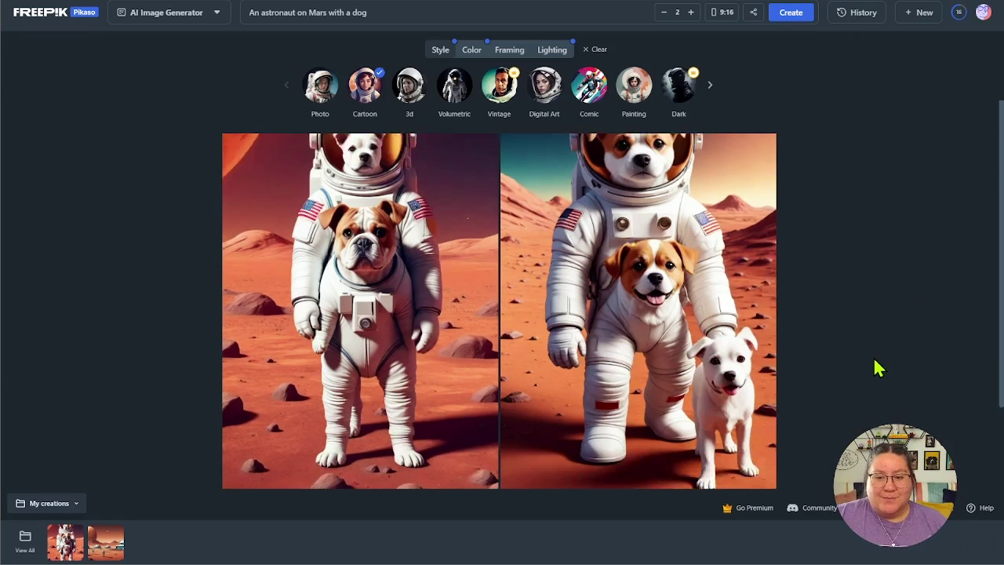
{"action": "scroll", "coordinate": [876, 367], "scroll_direction": "down", "scroll_amount": 3}
Step: Upload the astronaut image 1215547_11 into Reimagine to get Digital art variations
{"action": "scroll", "coordinate": [877, 369], "scroll_direction": "up", "scroll_amount": 3}
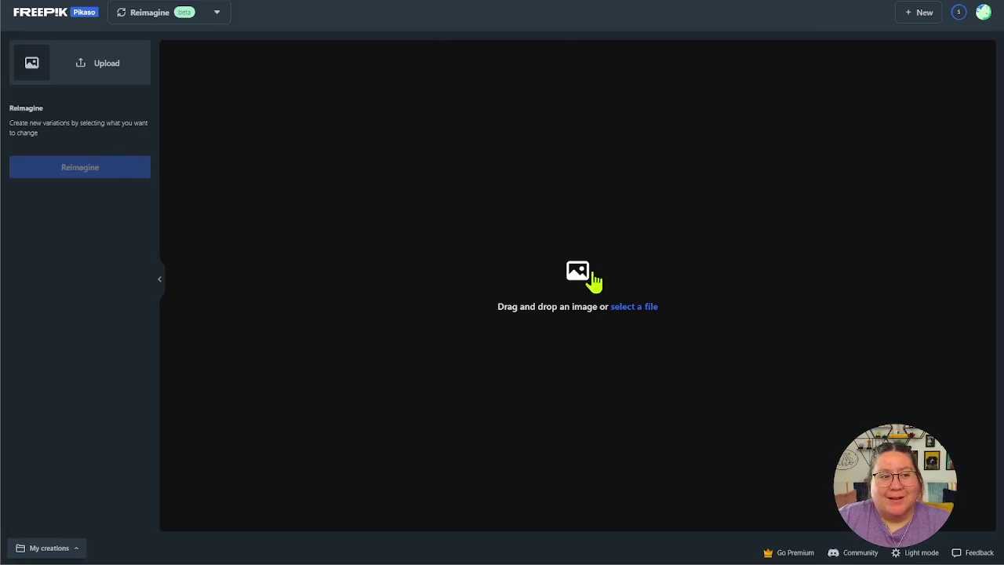
{"action": "left_click", "coordinate": [622, 306]}
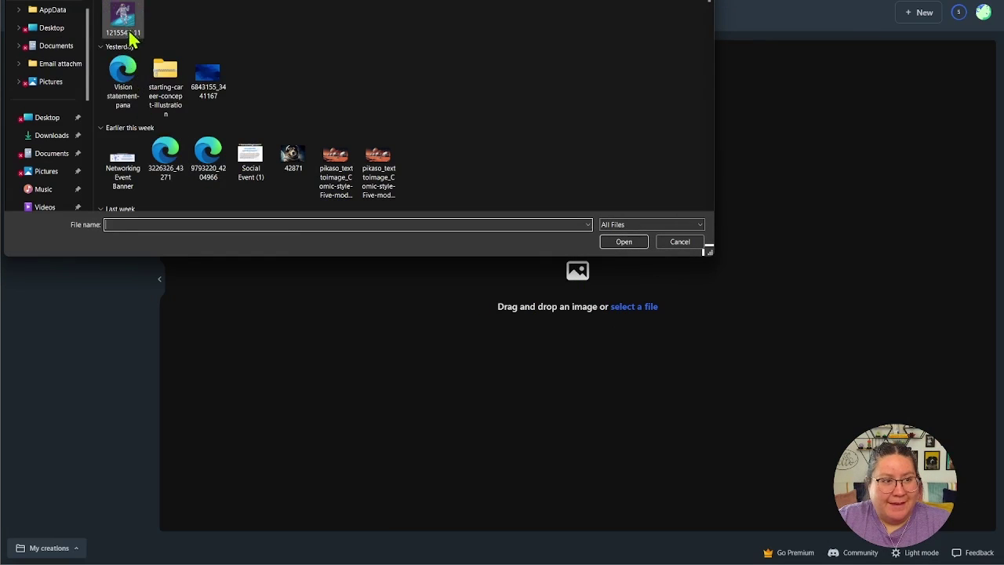
{"action": "left_click", "coordinate": [130, 36]}
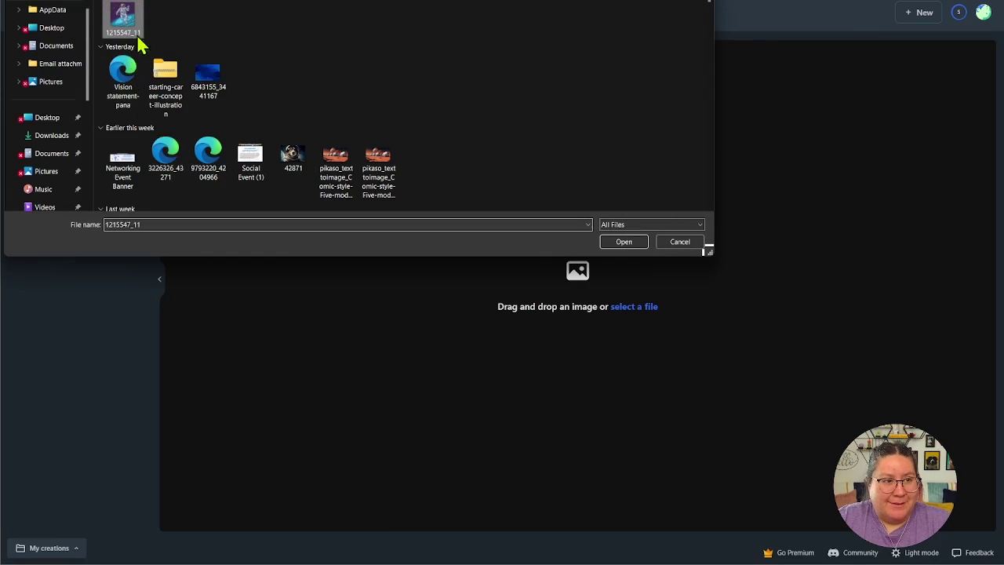
{"action": "left_click", "coordinate": [625, 243]}
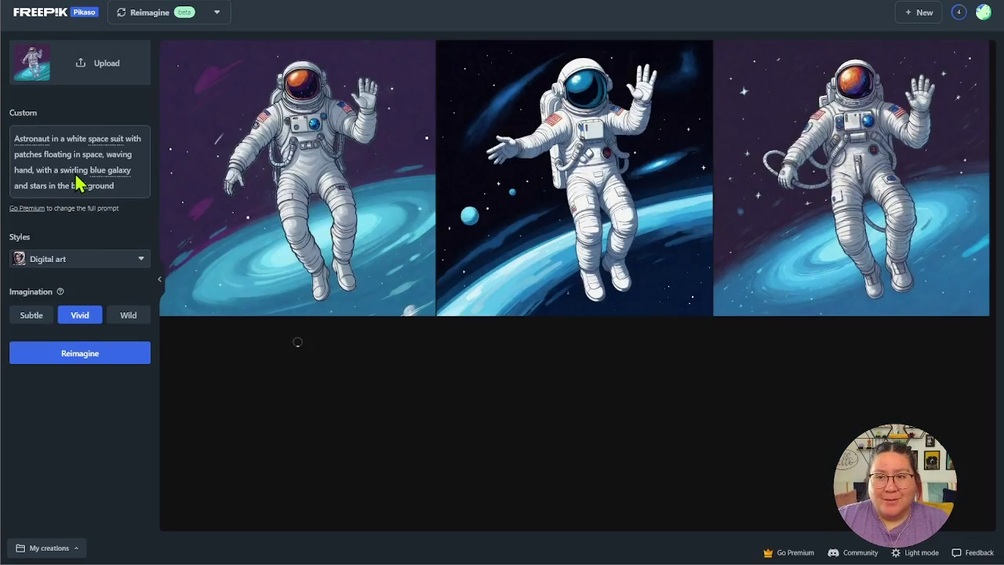
Step: Pick the Cartoon style and reimagine the astronaut into six new cartoon variations
{"action": "left_click", "coordinate": [102, 267]}
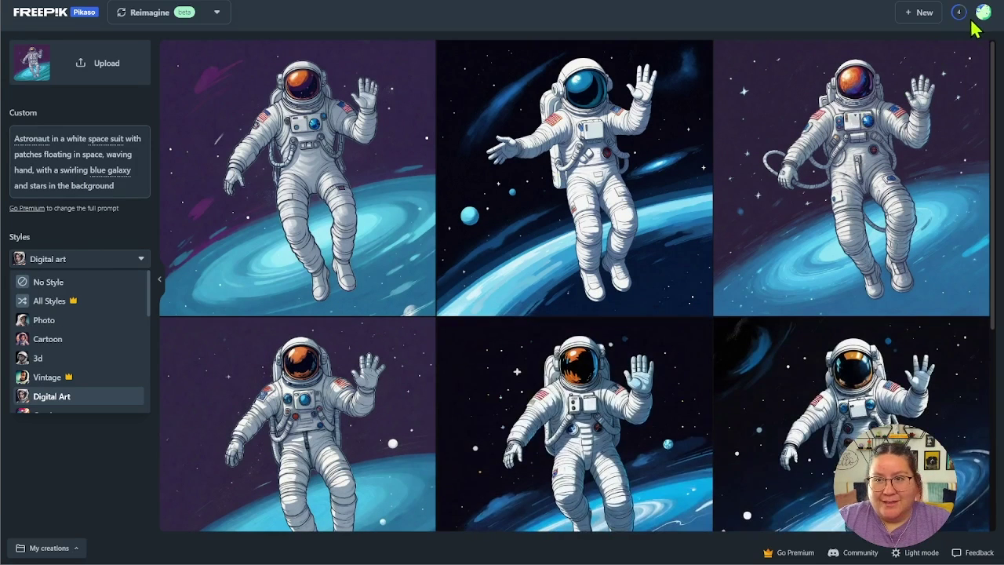
{"action": "mouse_move", "coordinate": [963, 17]}
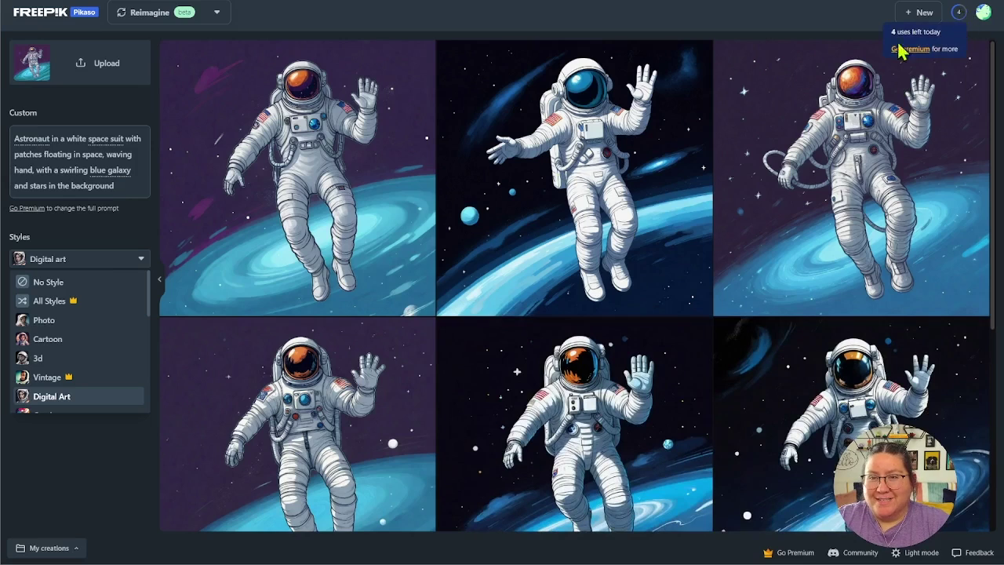
{"action": "scroll", "coordinate": [684, 211], "scroll_direction": "down", "scroll_amount": 4}
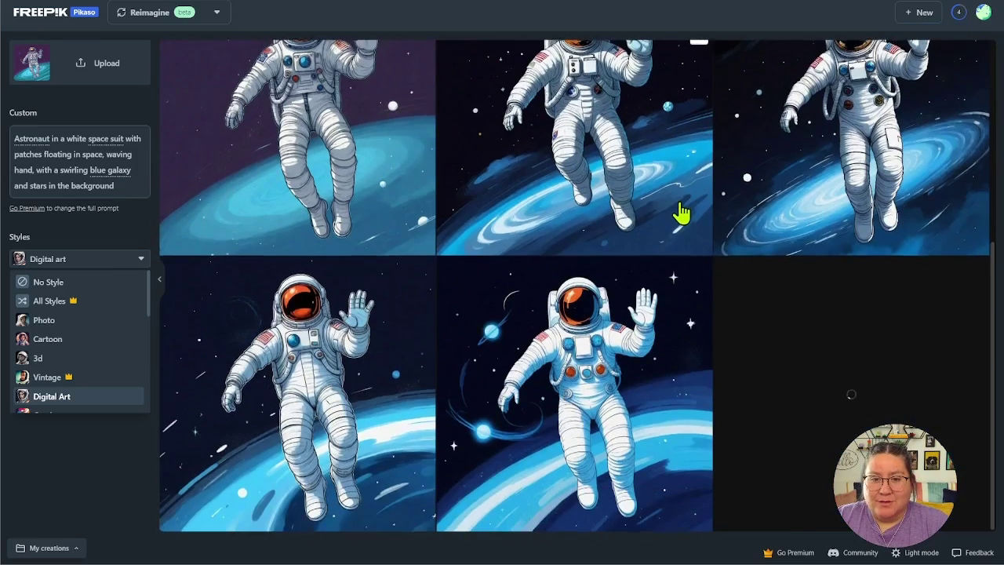
{"action": "scroll", "coordinate": [681, 212], "scroll_direction": "up", "scroll_amount": 4}
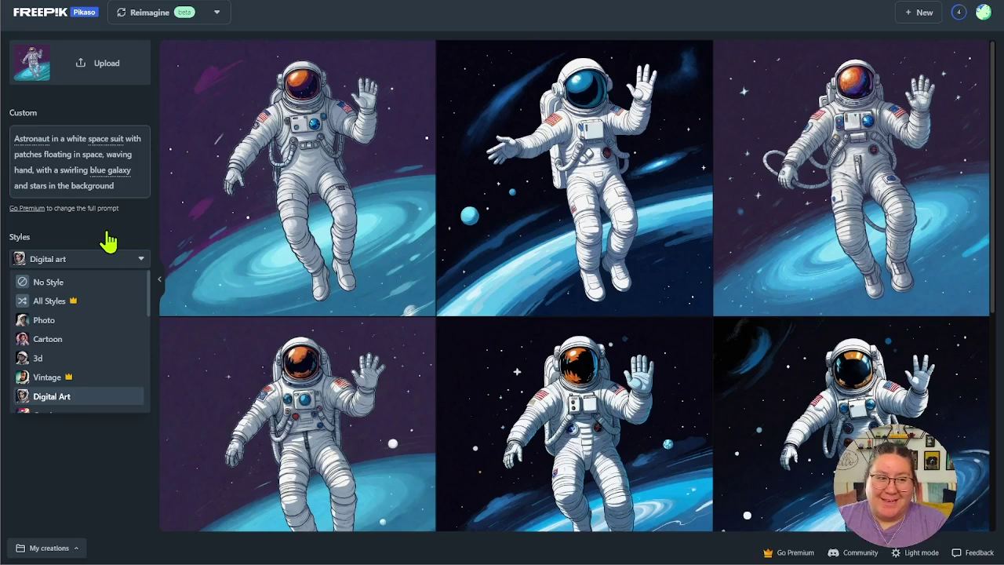
{"action": "left_click", "coordinate": [56, 342]}
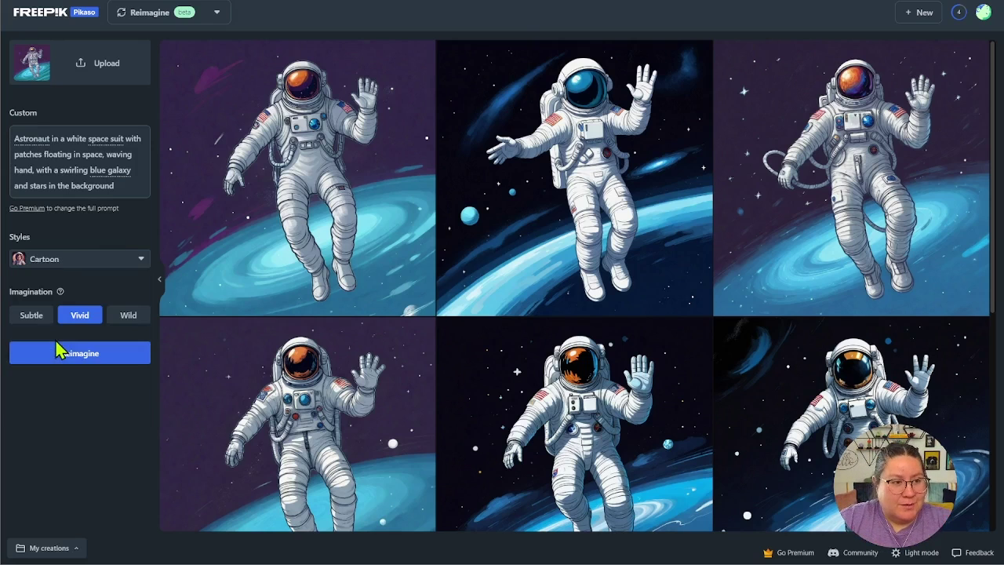
{"action": "left_click", "coordinate": [58, 349]}
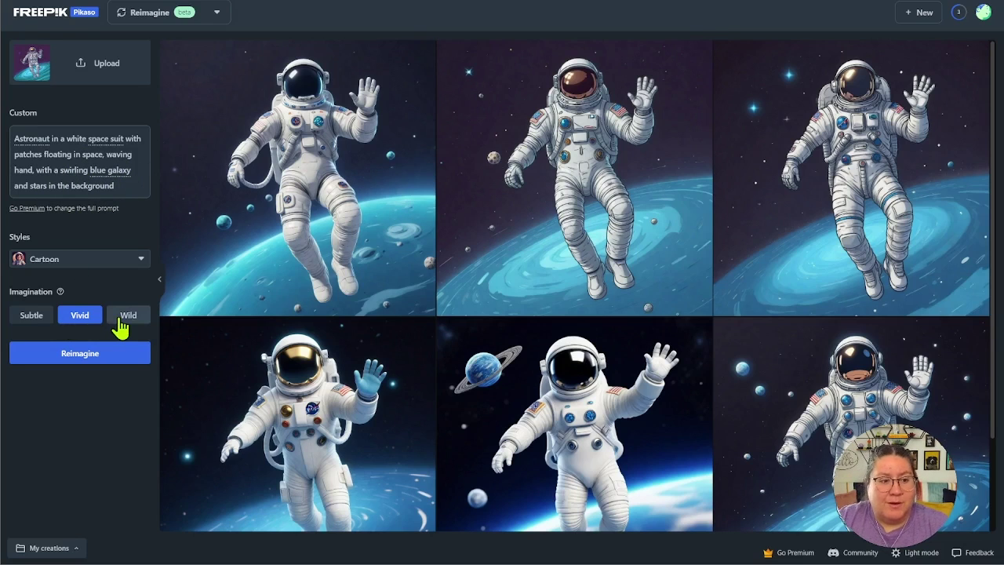
Step: Scroll through the results and enlarge the 3D cartoon astronaut raising both hands
{"action": "scroll", "coordinate": [464, 365], "scroll_direction": "down", "scroll_amount": 3}
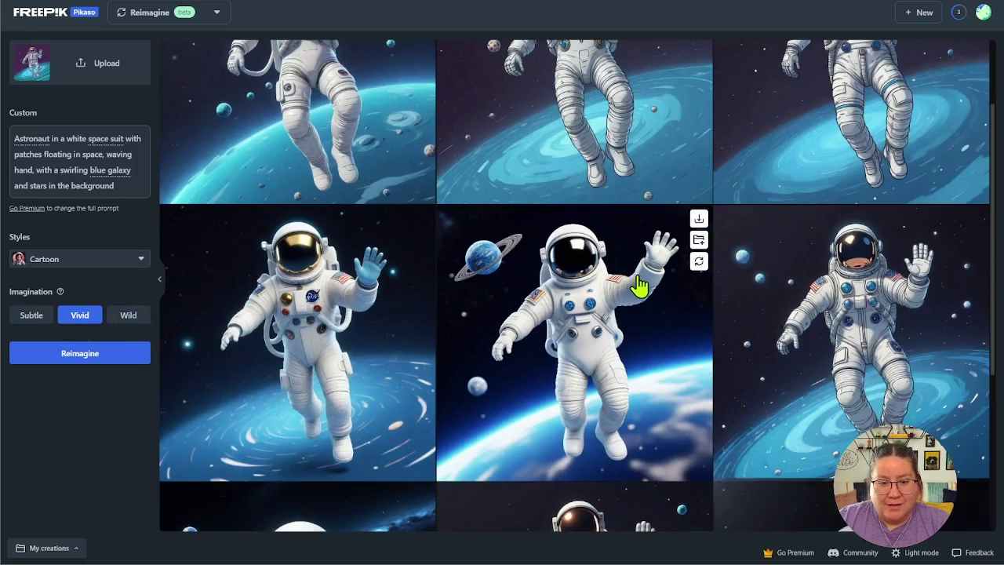
{"action": "scroll", "coordinate": [620, 291], "scroll_direction": "down", "scroll_amount": 5}
{"action": "scroll", "coordinate": [620, 298], "scroll_direction": "down", "scroll_amount": 2}
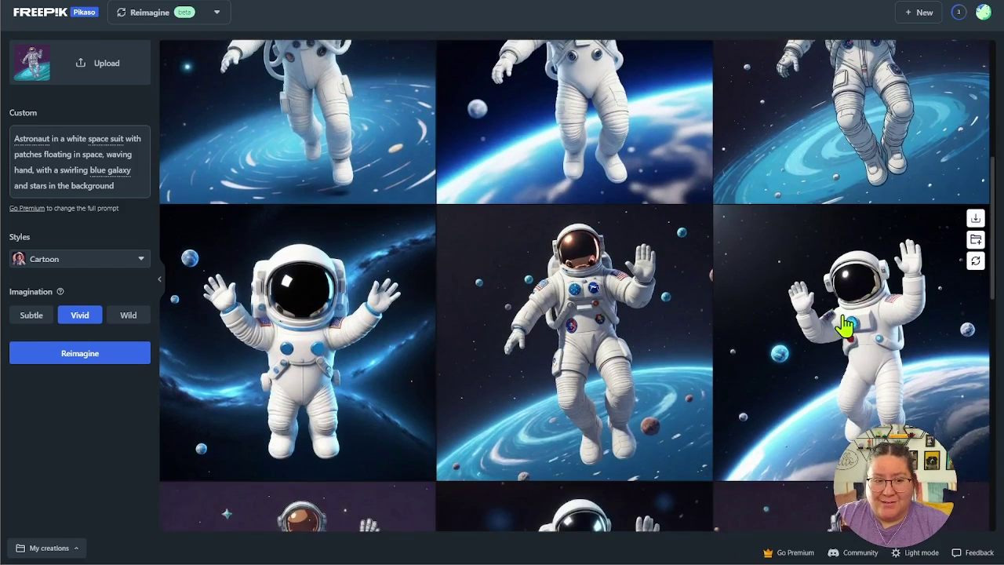
{"action": "left_click", "coordinate": [228, 378]}
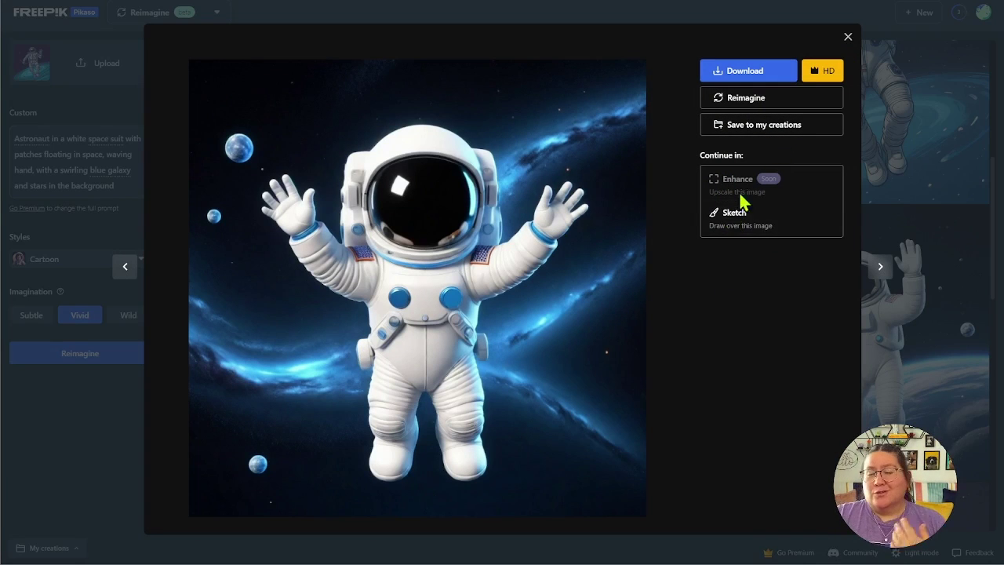
Step: Save the raised-hands astronaut to My creations and continue with it in Sketch to image
{"action": "left_click", "coordinate": [784, 124]}
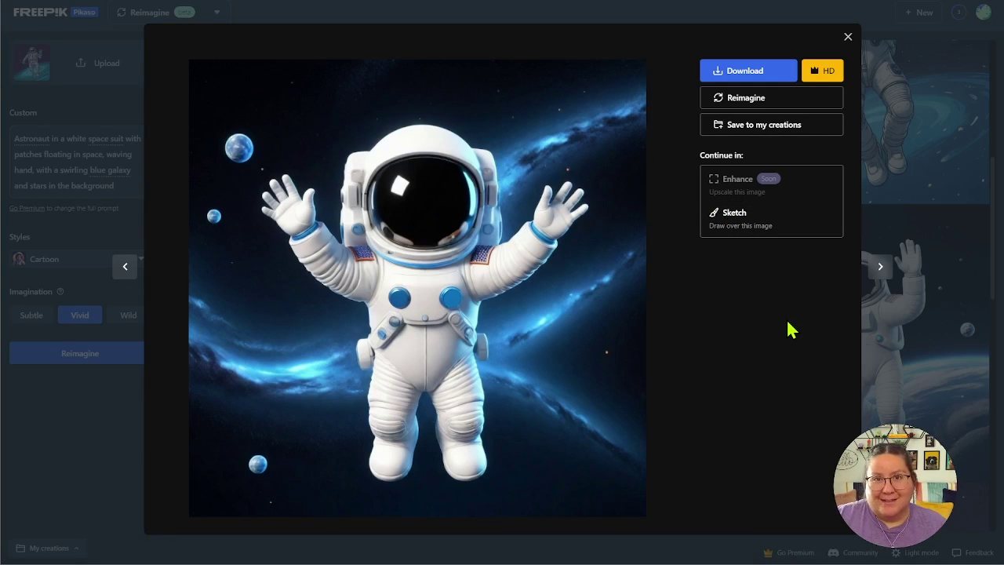
{"action": "left_click", "coordinate": [732, 227]}
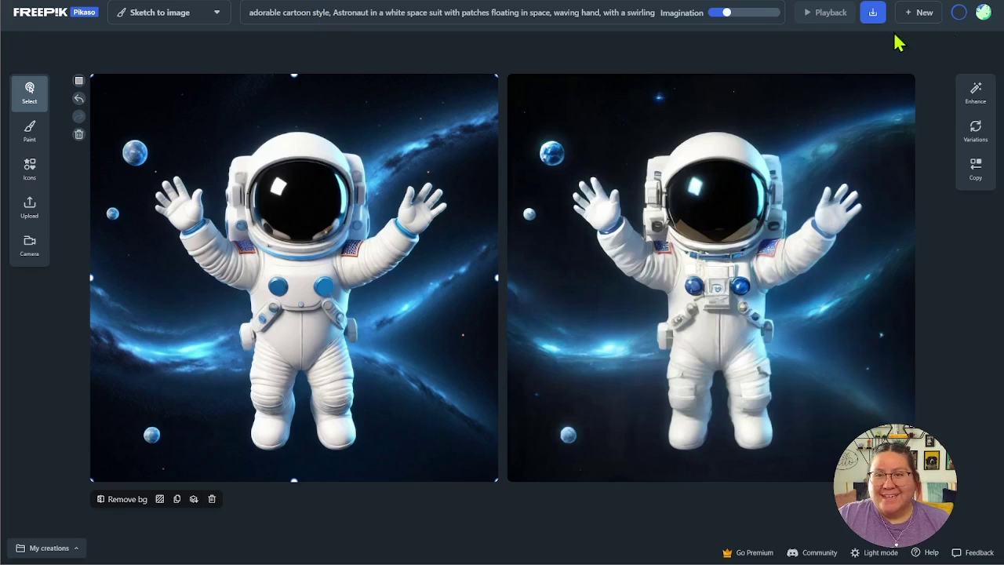
Step: Edit the sketch prompt so it ends with 'UFO flying in the background'
{"action": "mouse_move", "coordinate": [960, 14]}
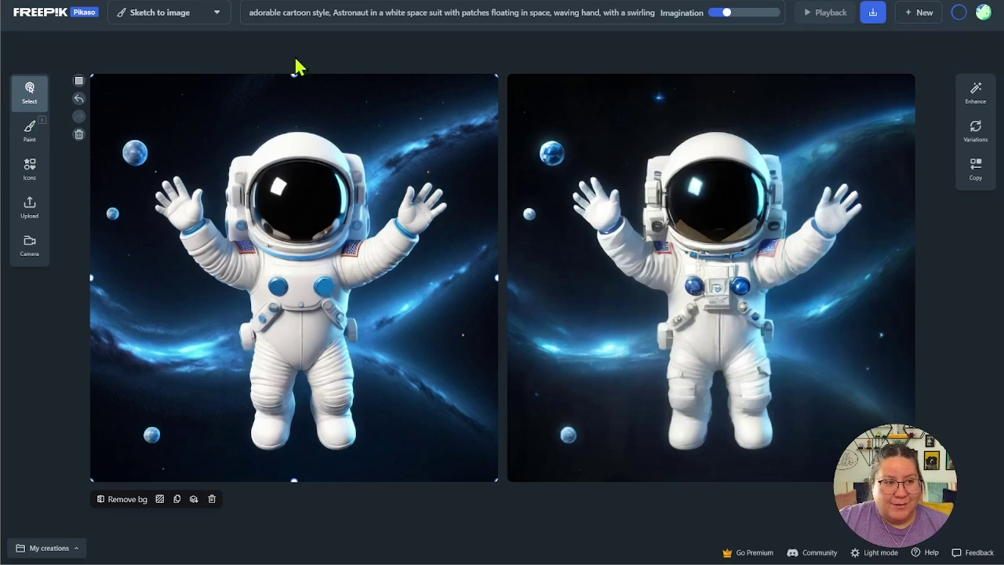
{"action": "left_click", "coordinate": [491, 11]}
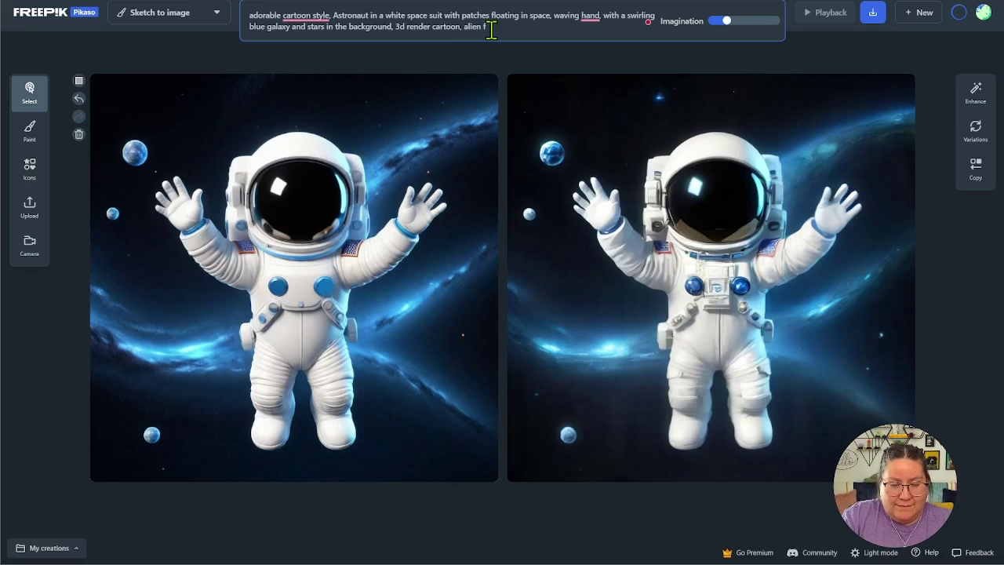
{"action": "key", "text": "BackSpace"}
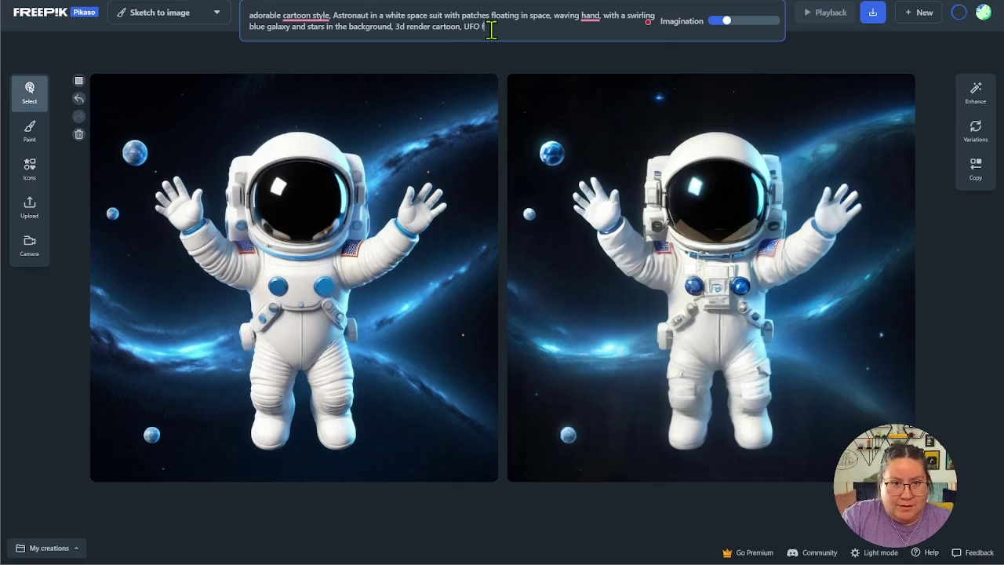
{"action": "type", "text": "the background"}
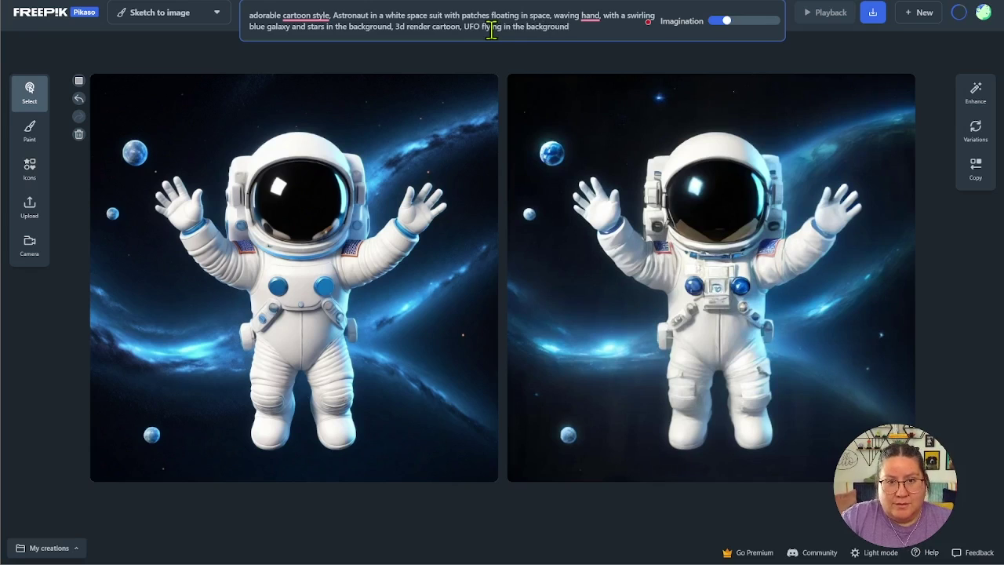
{"action": "left_click", "coordinate": [500, 67]}
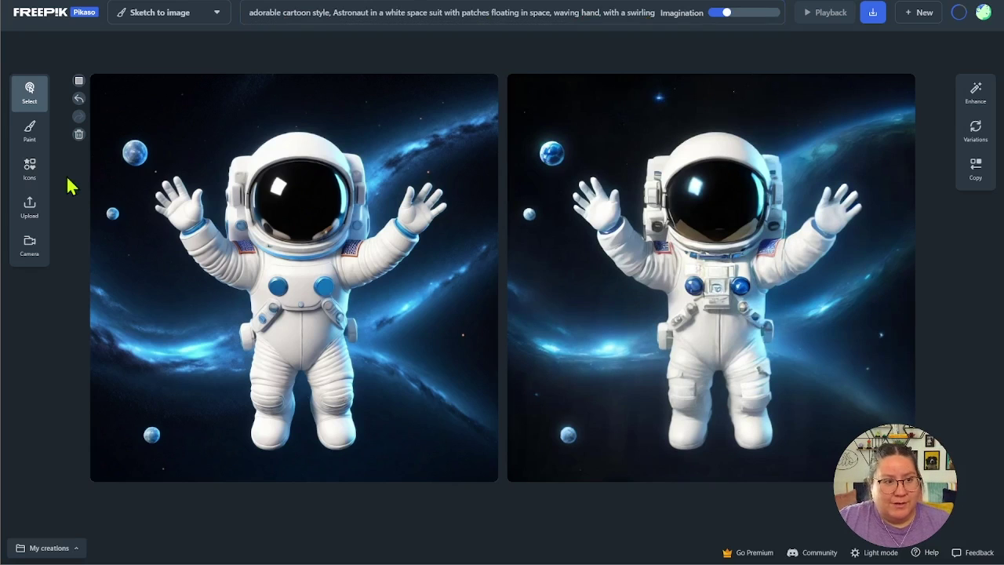
Step: Paint a yellow saucer and dome above the astronaut's hand with a size-46 brush, then reselect black
{"action": "left_click", "coordinate": [27, 128]}
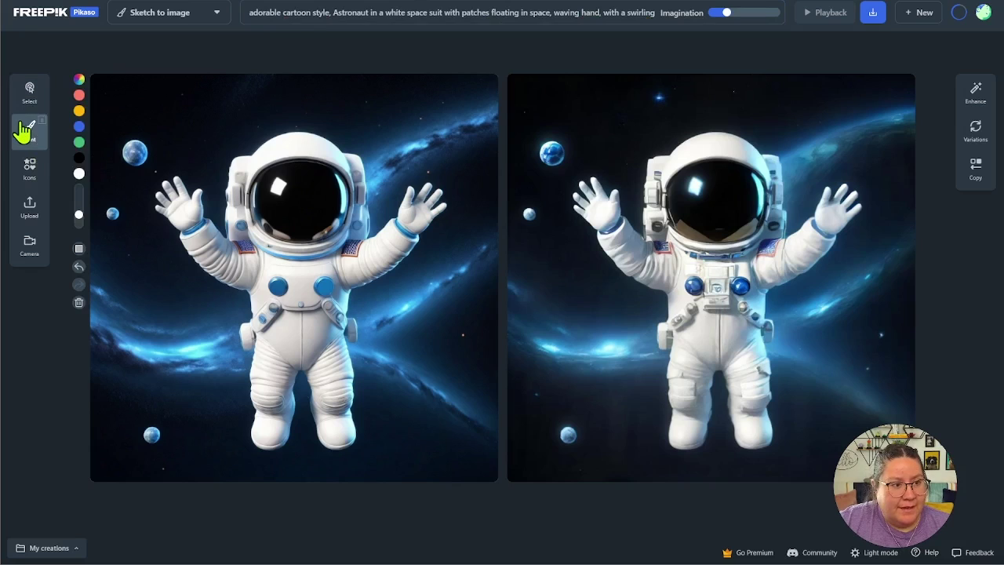
{"action": "left_click", "coordinate": [78, 158]}
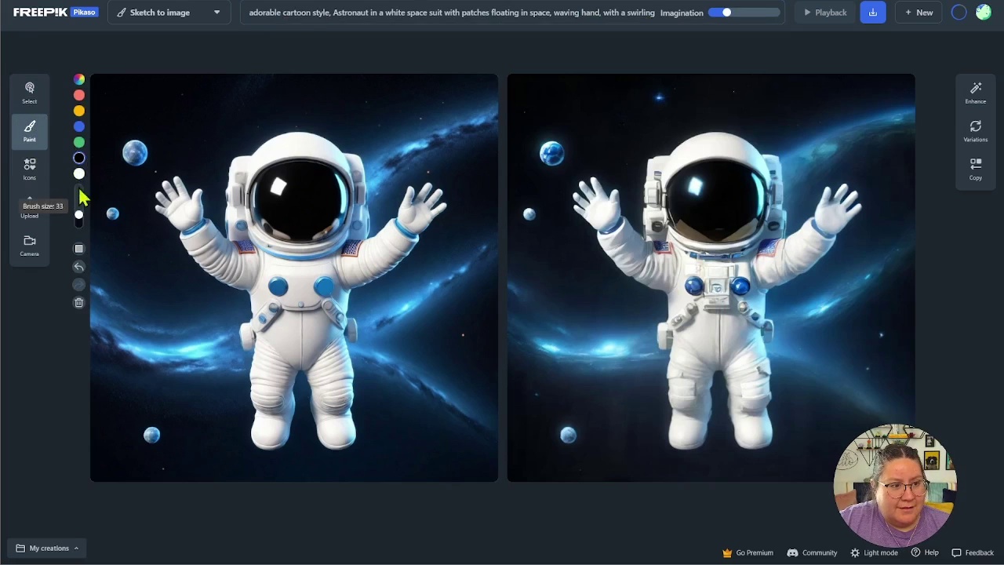
{"action": "left_click", "coordinate": [80, 110]}
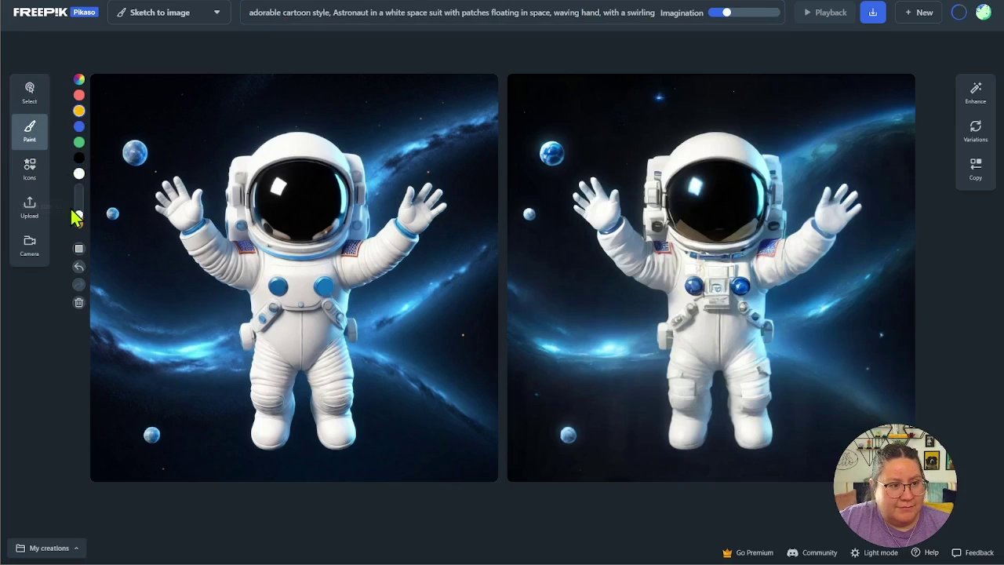
{"action": "mouse_move", "coordinate": [78, 216]}
{"action": "left_mouse_down"}
{"action": "mouse_move", "coordinate": [79, 208]}
{"action": "mouse_move", "coordinate": [79, 259]}
{"action": "left_mouse_up"}
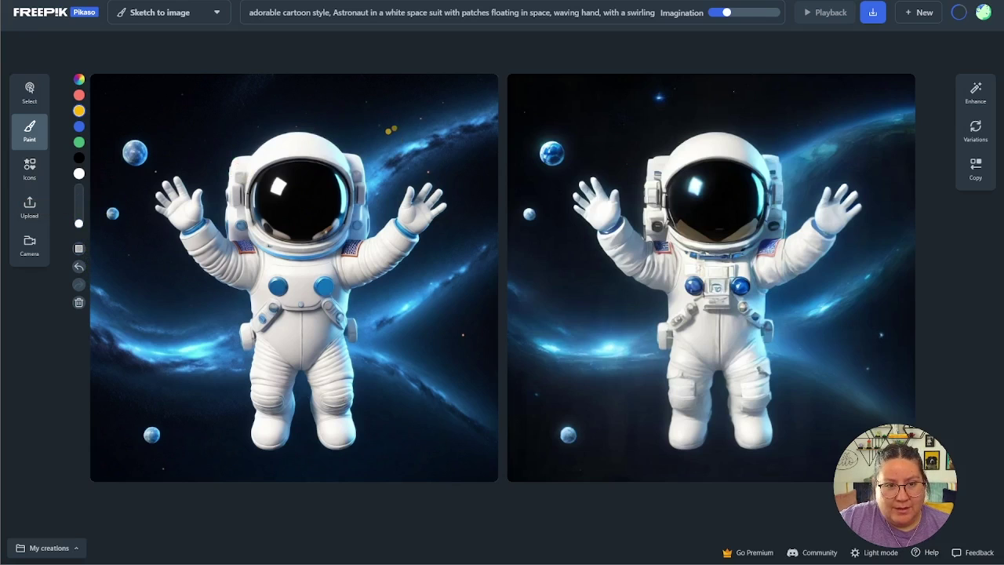
{"action": "mouse_move", "coordinate": [389, 130]}
{"action": "left_mouse_down"}
{"action": "mouse_move", "coordinate": [458, 122]}
{"action": "mouse_move", "coordinate": [432, 138]}
{"action": "mouse_move", "coordinate": [390, 135]}
{"action": "mouse_move", "coordinate": [457, 127]}
{"action": "mouse_move", "coordinate": [414, 134]}
{"action": "mouse_move", "coordinate": [452, 125]}
{"action": "mouse_move", "coordinate": [437, 133]}
{"action": "left_mouse_up"}
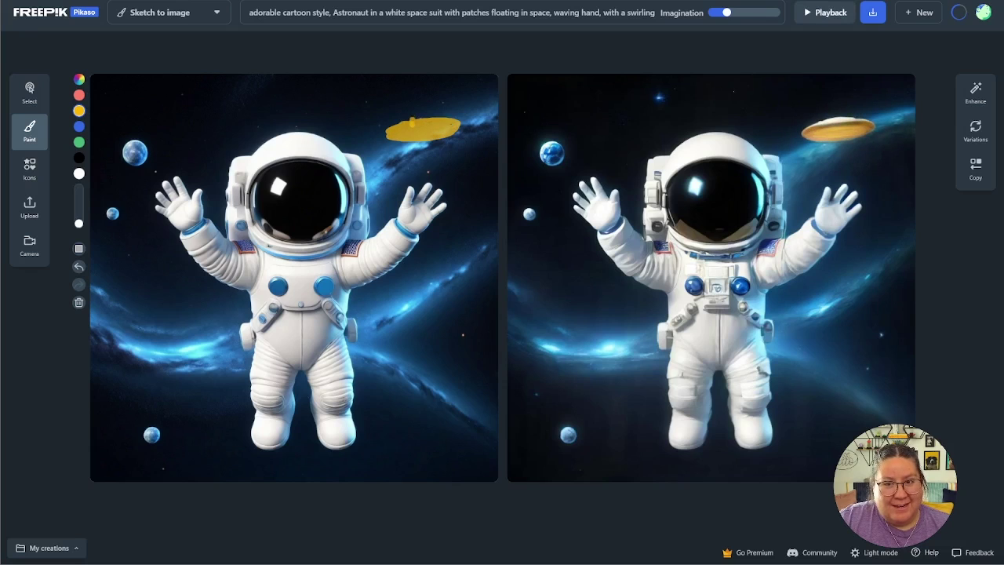
{"action": "left_click_drag", "start_coordinate": [415, 107], "coordinate": [435, 116]}
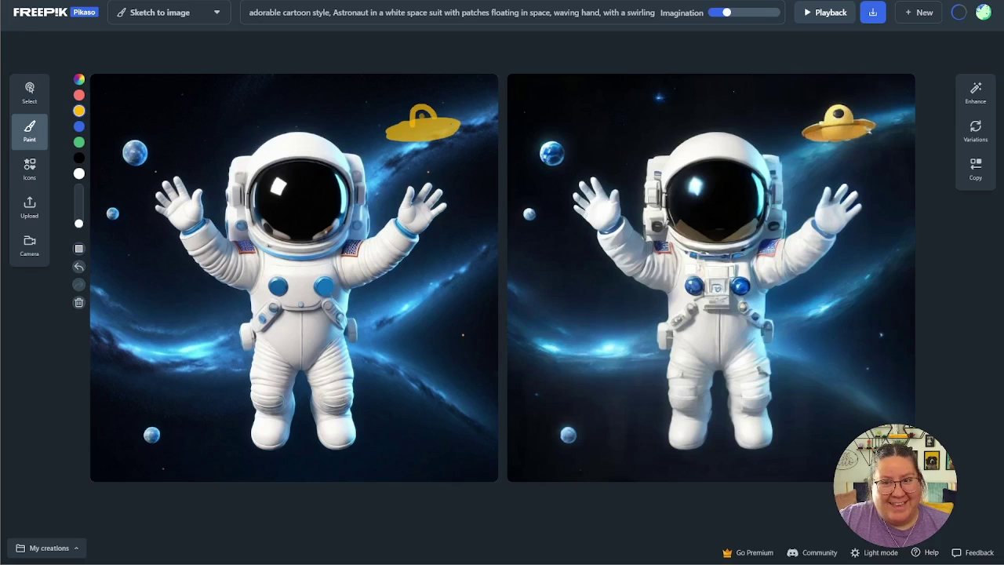
{"action": "left_click_drag", "start_coordinate": [417, 115], "coordinate": [427, 115]}
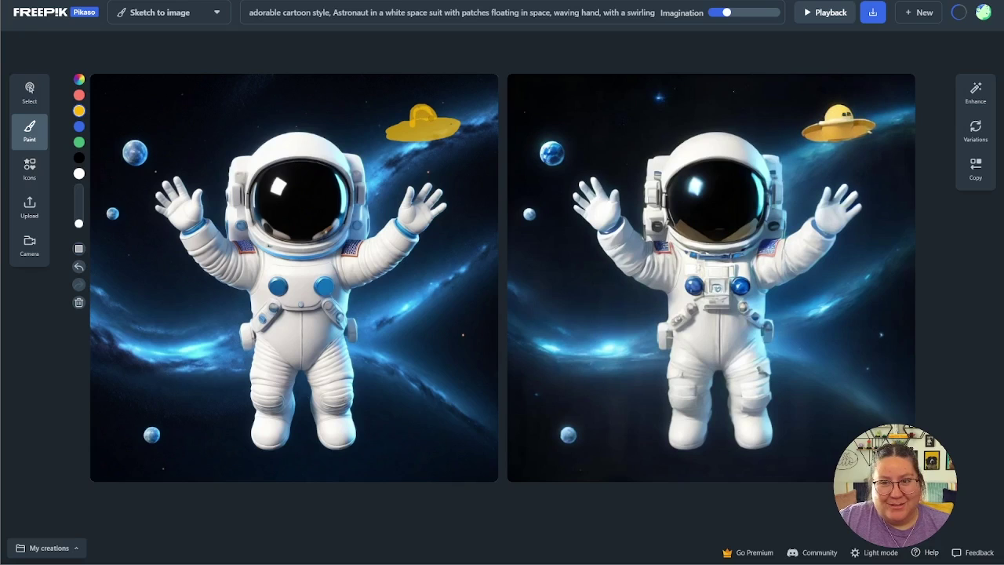
{"action": "left_click", "coordinate": [79, 158]}
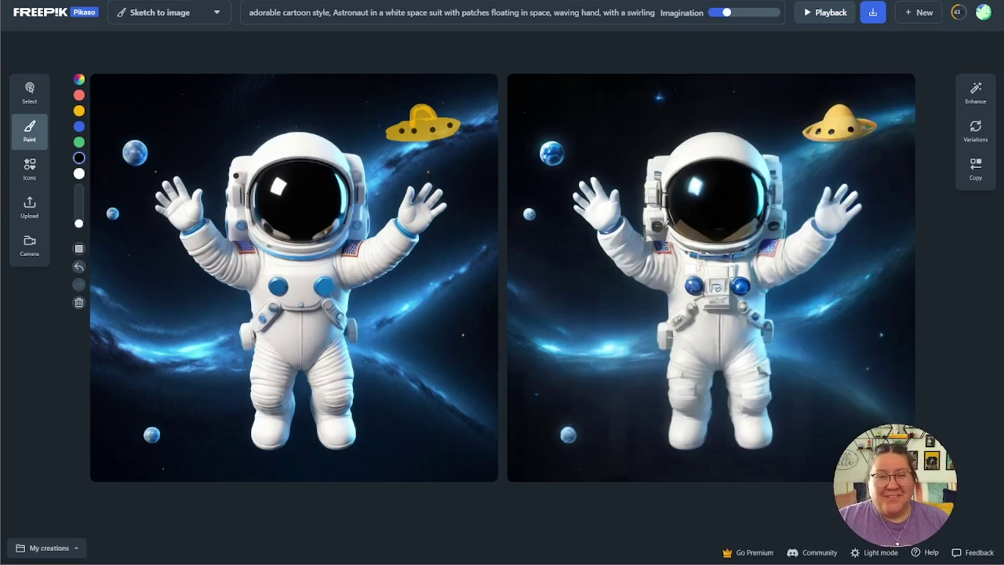
{"action": "mouse_move", "coordinate": [726, 12]}
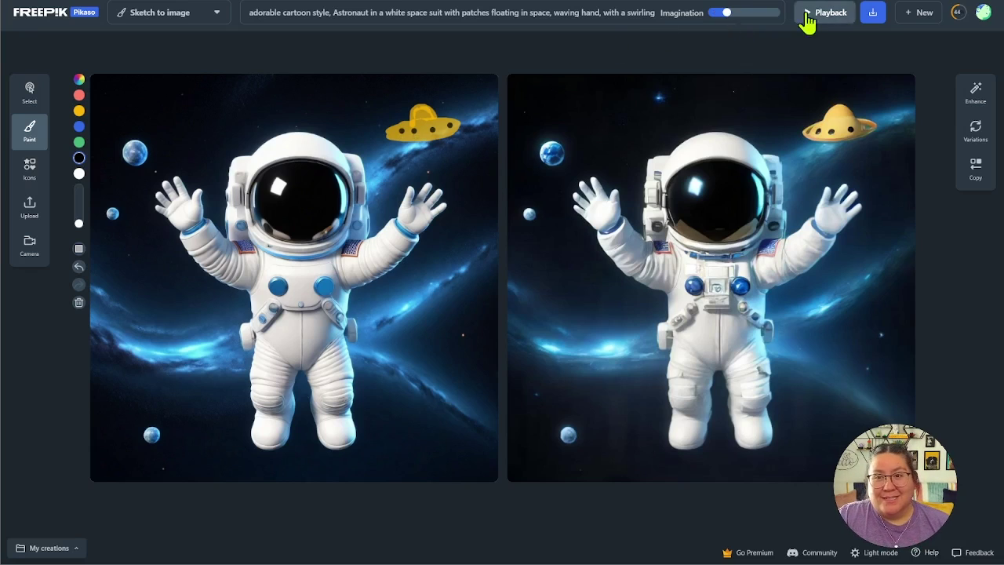
{"action": "mouse_move", "coordinate": [957, 12]}
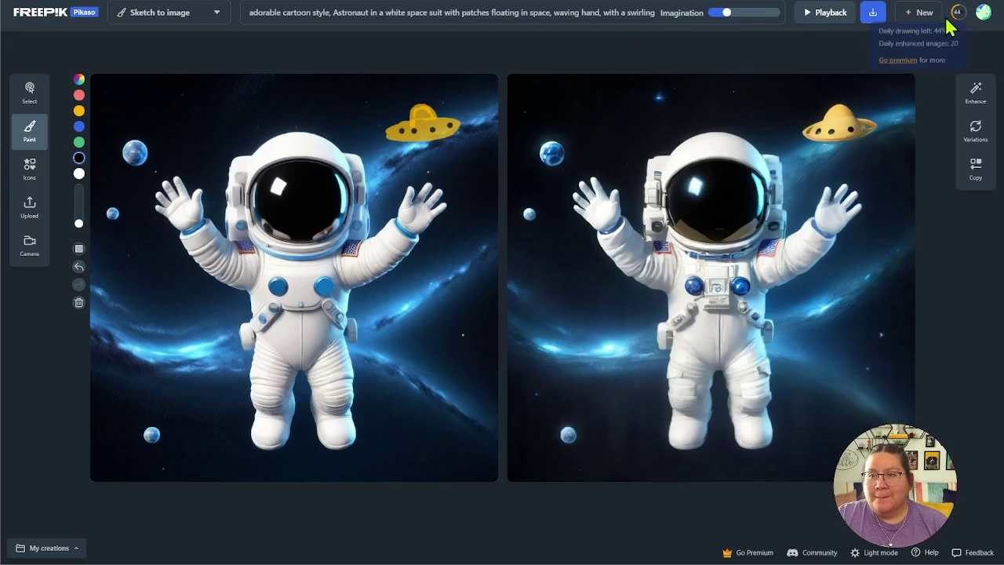
Step: Push Imagination to maximum, lower it to about 82, and dismiss the daily usage warning
{"action": "left_click_drag", "start_coordinate": [724, 13], "coordinate": [740, 12]}
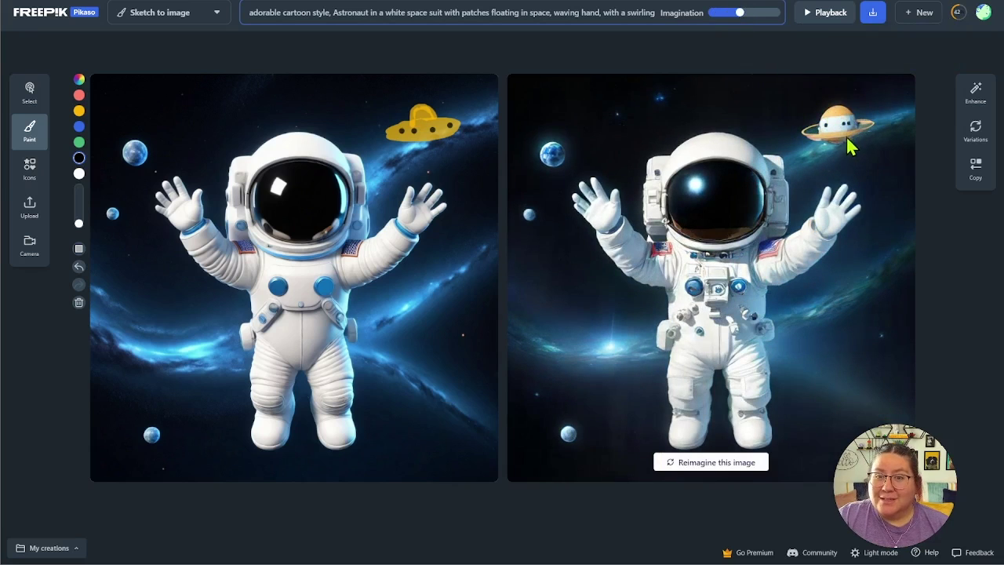
{"action": "left_click_drag", "start_coordinate": [740, 13], "coordinate": [757, 12]}
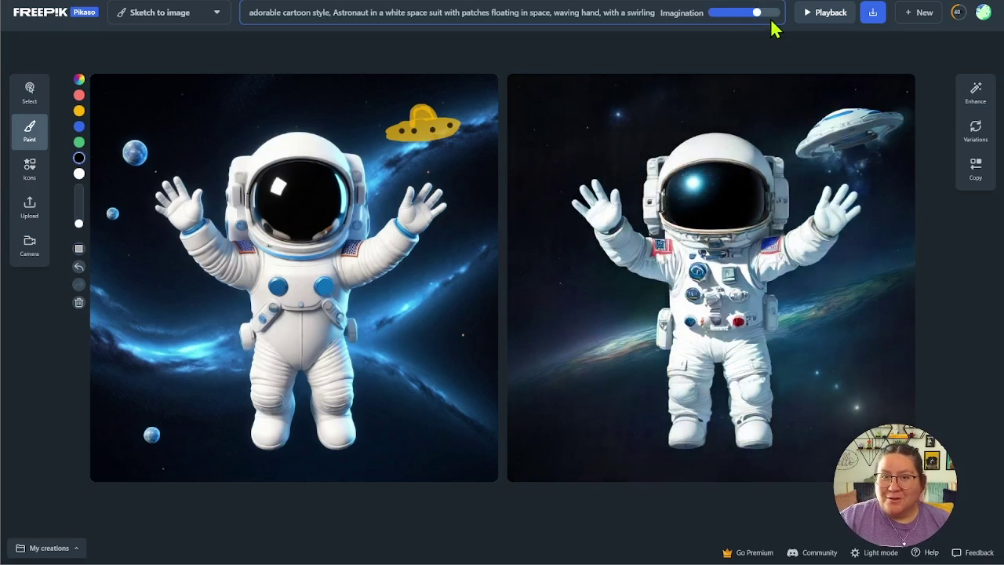
{"action": "left_click_drag", "start_coordinate": [760, 12], "coordinate": [775, 12]}
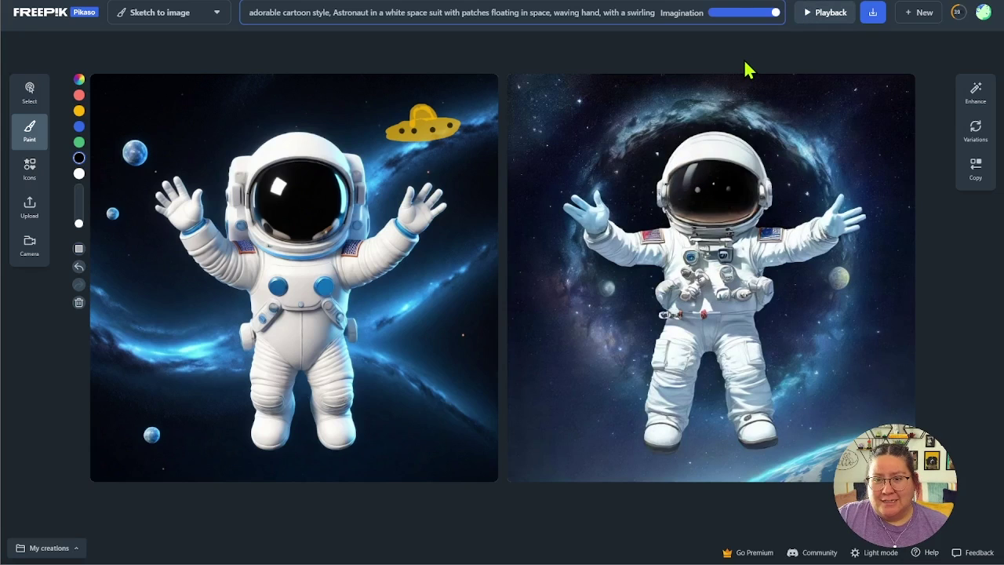
{"action": "mouse_move", "coordinate": [827, 269]}
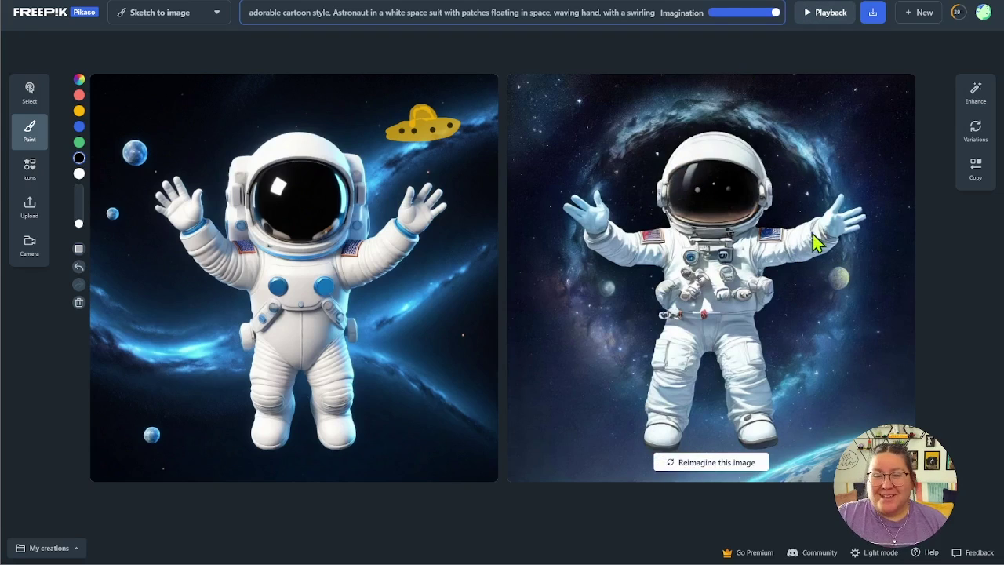
{"action": "left_click_drag", "start_coordinate": [775, 13], "coordinate": [757, 14]}
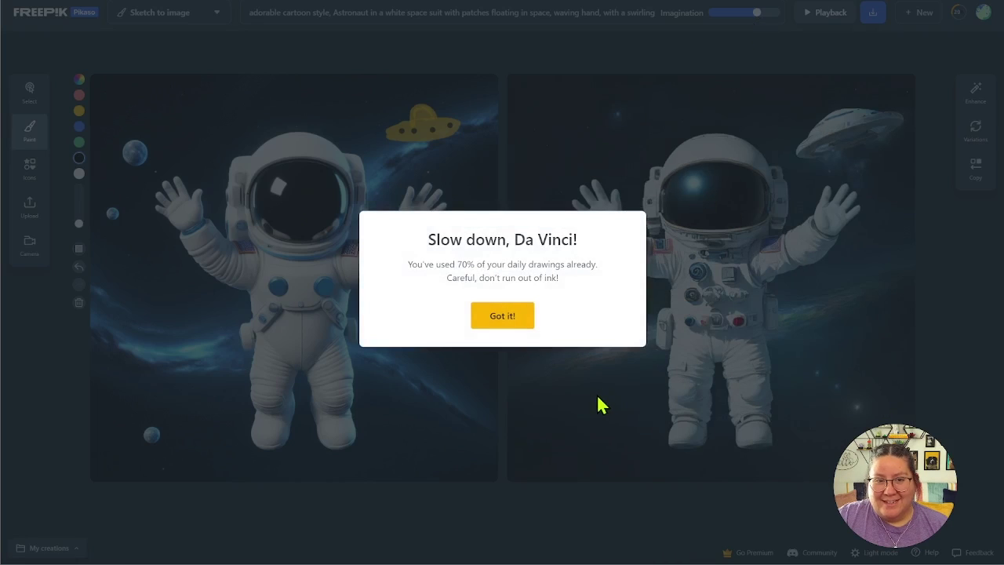
{"action": "left_click", "coordinate": [504, 317]}
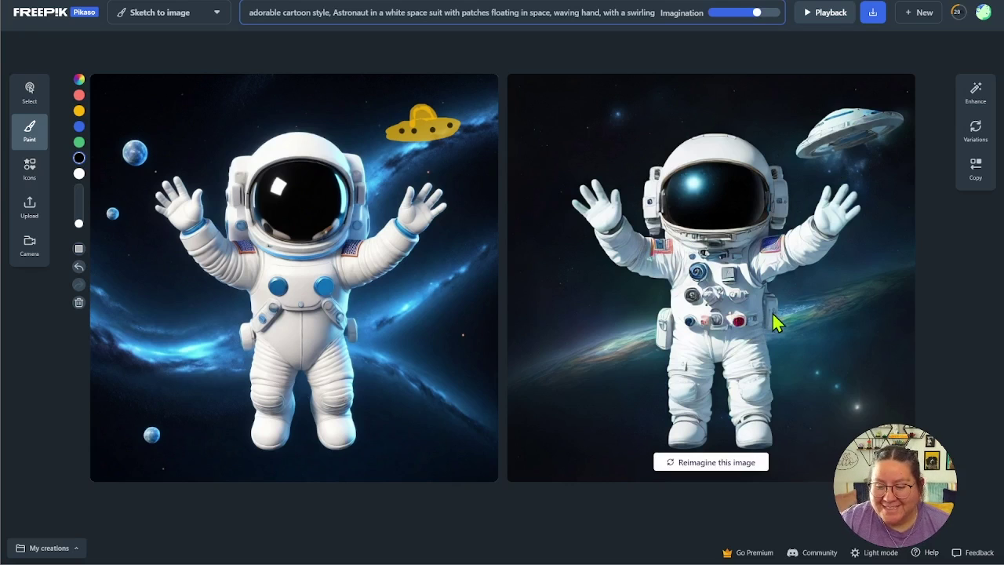
{"action": "left_click", "coordinate": [874, 12]}
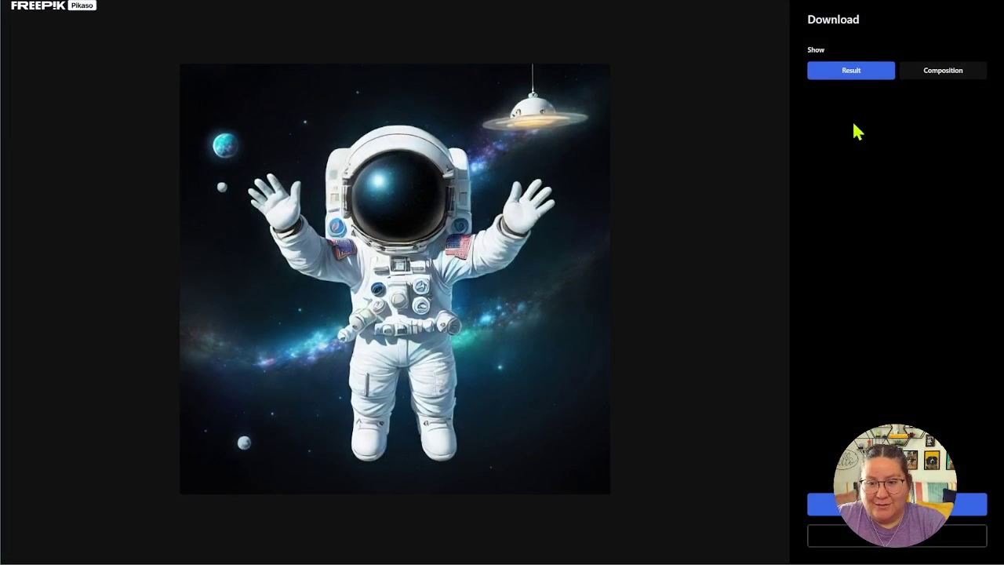
{"action": "left_click", "coordinate": [946, 75]}
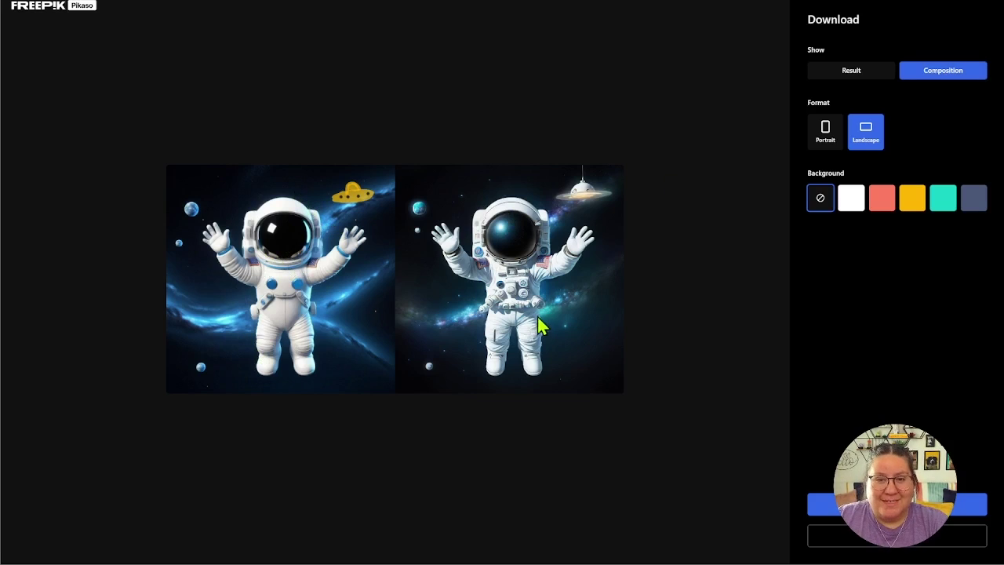
{"action": "left_click", "coordinate": [825, 139]}
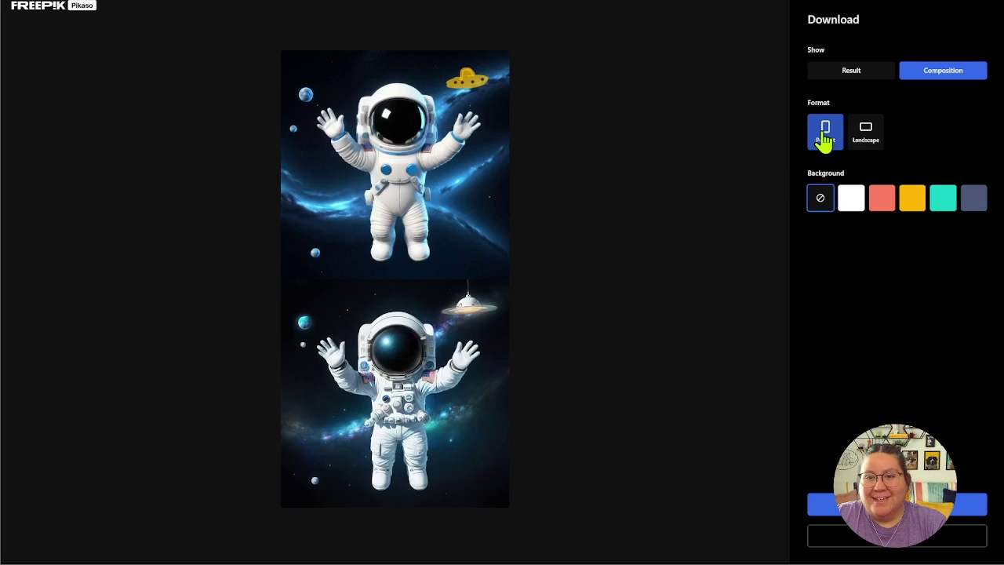
{"action": "left_click", "coordinate": [866, 131]}
{"action": "left_click", "coordinate": [851, 70]}
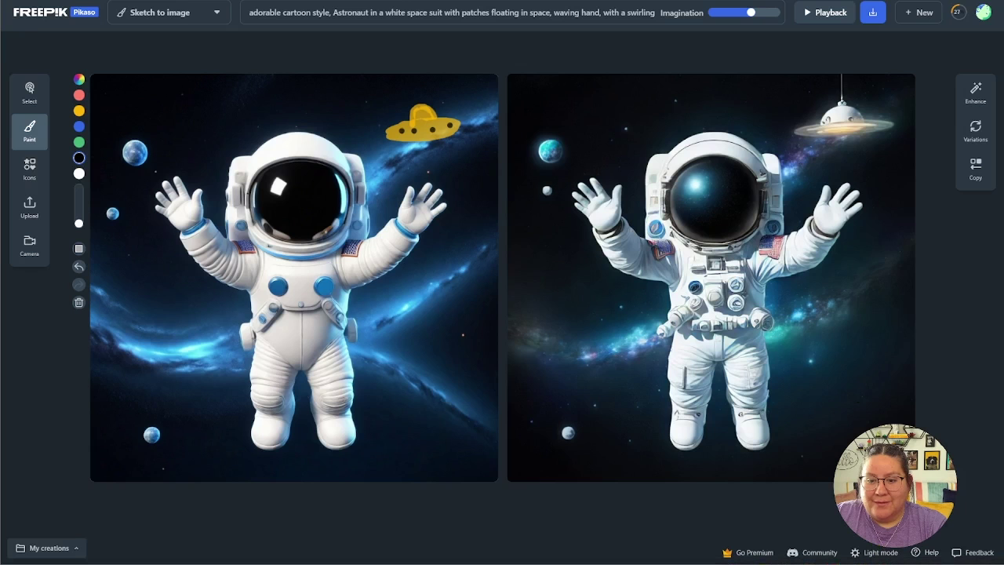
Step: Open Playback to replay the 15-second drawing of the astronaut gaining the yellow UFO
{"action": "left_click", "coordinate": [833, 14]}
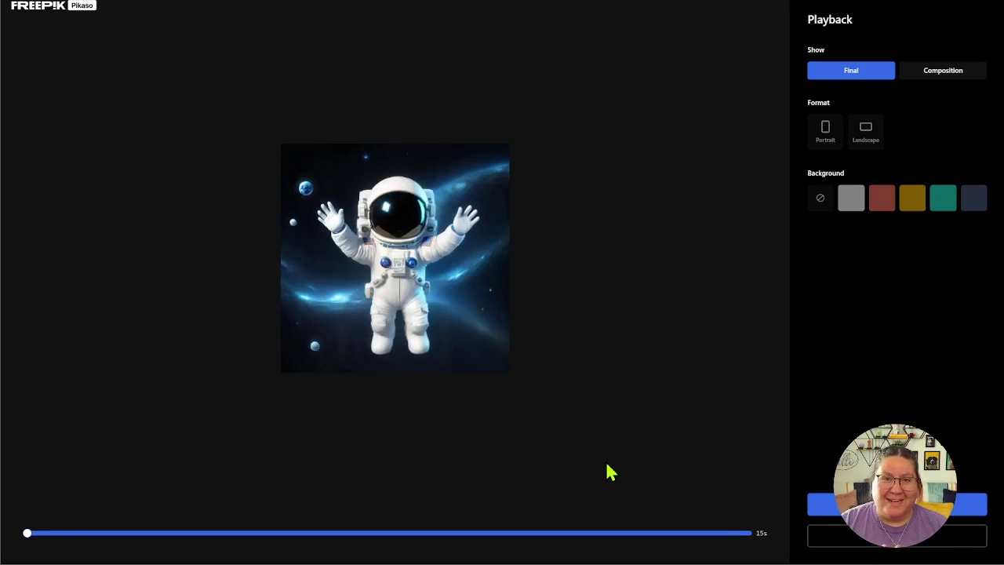
Step: Exit the fullscreen Playback view to return to the Sketch to image editor
{"action": "left_click", "coordinate": [977, 538]}
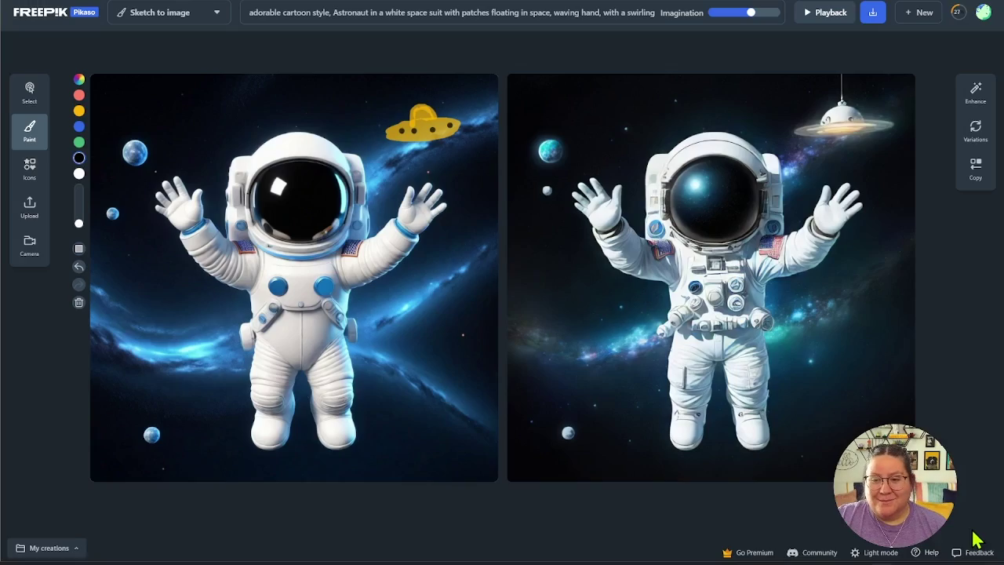